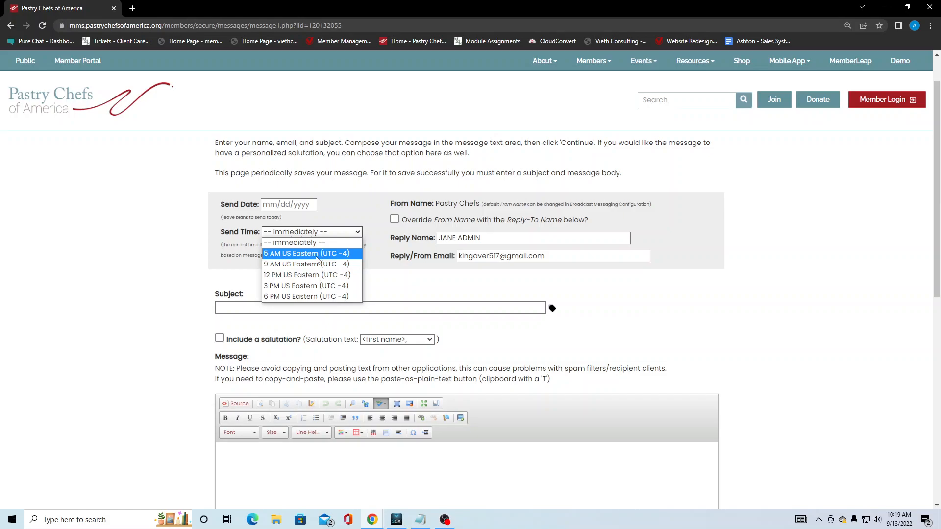
# Leave the send time at immediately and set the message subject to "test 9/13/2022"
pyautogui.click(404, 283)
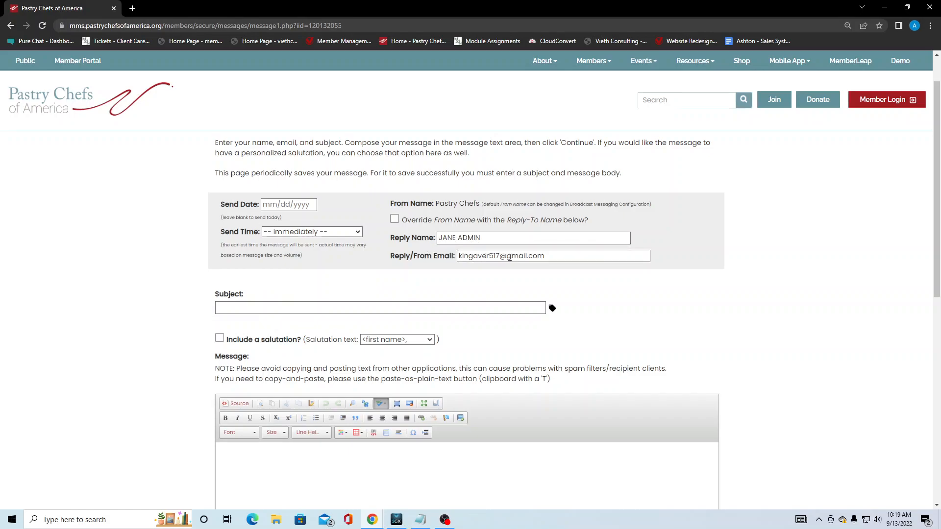
pyautogui.click(388, 309)
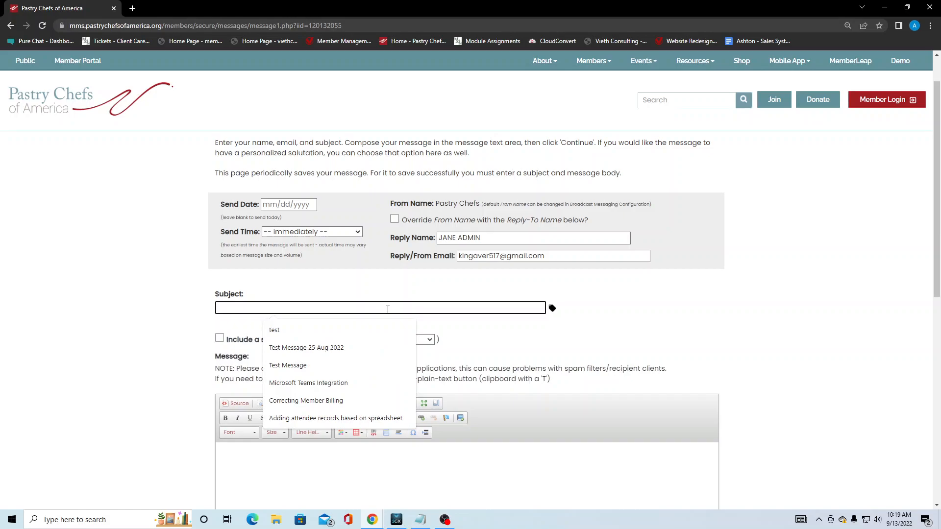
pyautogui.write('test')
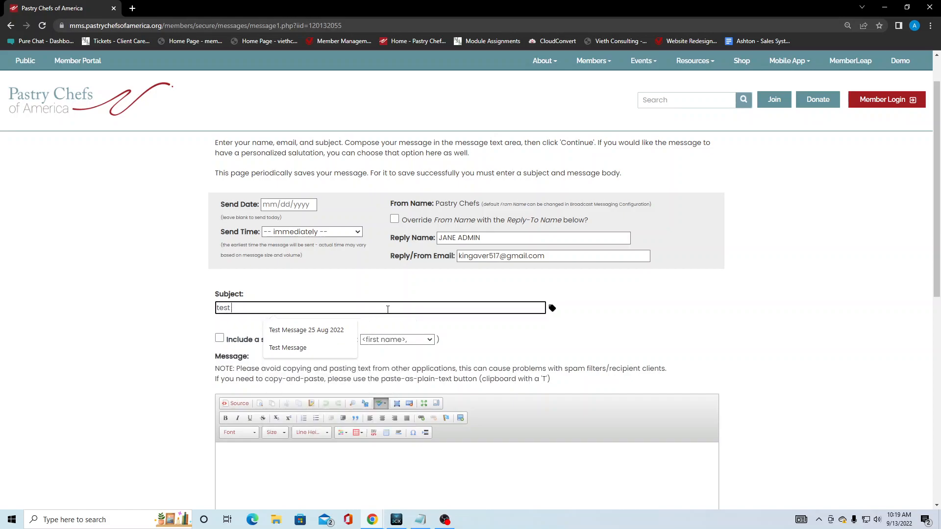
pyautogui.write(' 9/13/2022')
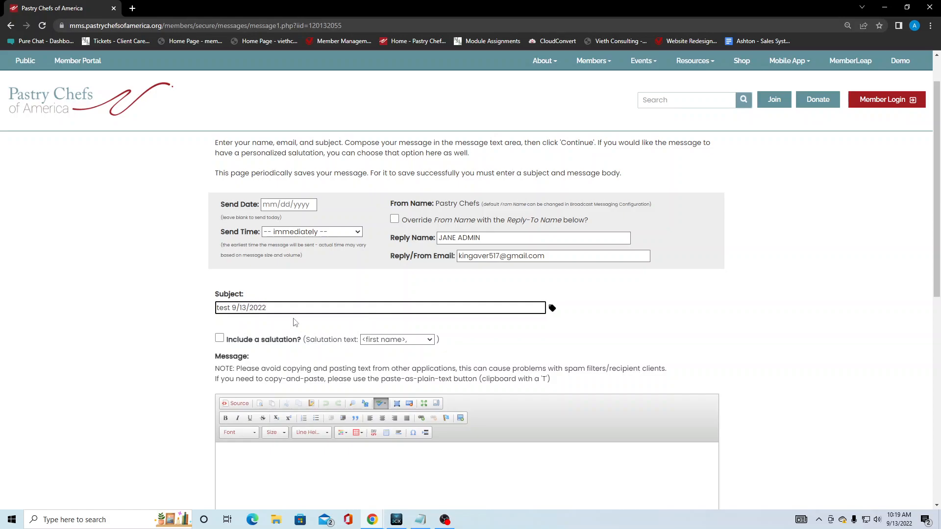
pyautogui.click(155, 328)
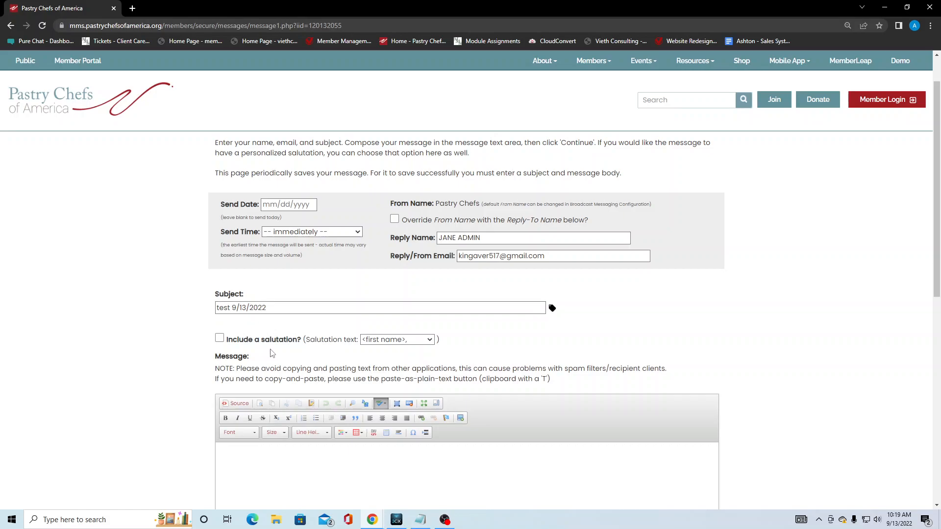
# Include a salutation in the message, using the "<first name>," salutation text
pyautogui.scroll(-1, 272, 353)
pyautogui.click(220, 290)
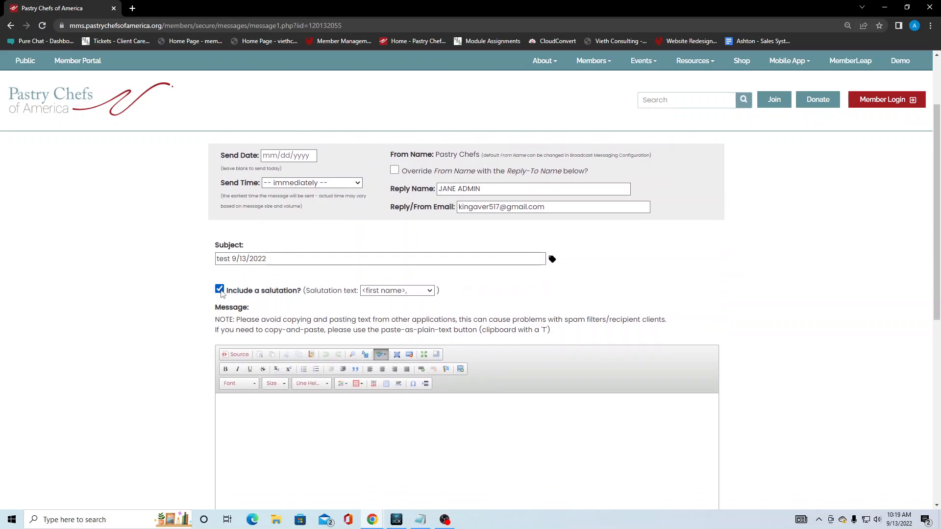
pyautogui.click(414, 291)
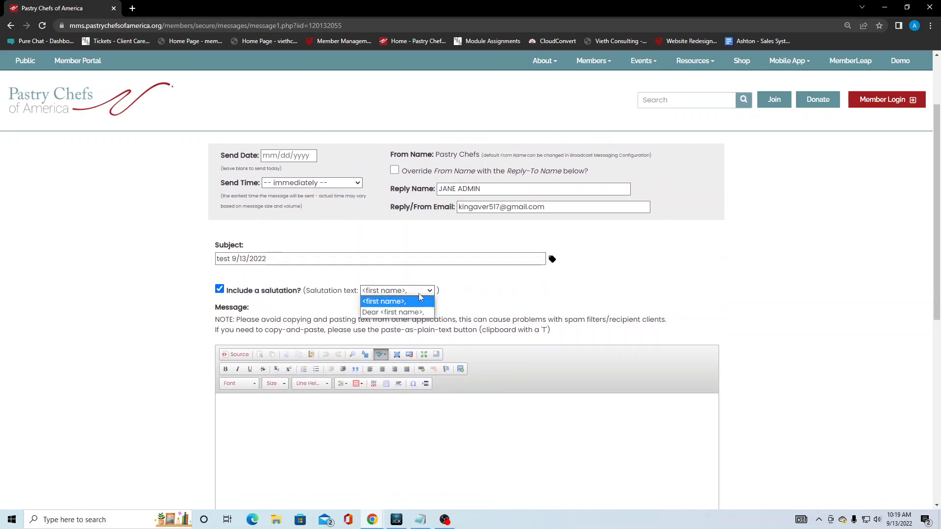
pyautogui.click(392, 301)
# Enter "test body message" as the body of the message
pyautogui.scroll(-2, 309, 377)
pyautogui.click(349, 364)
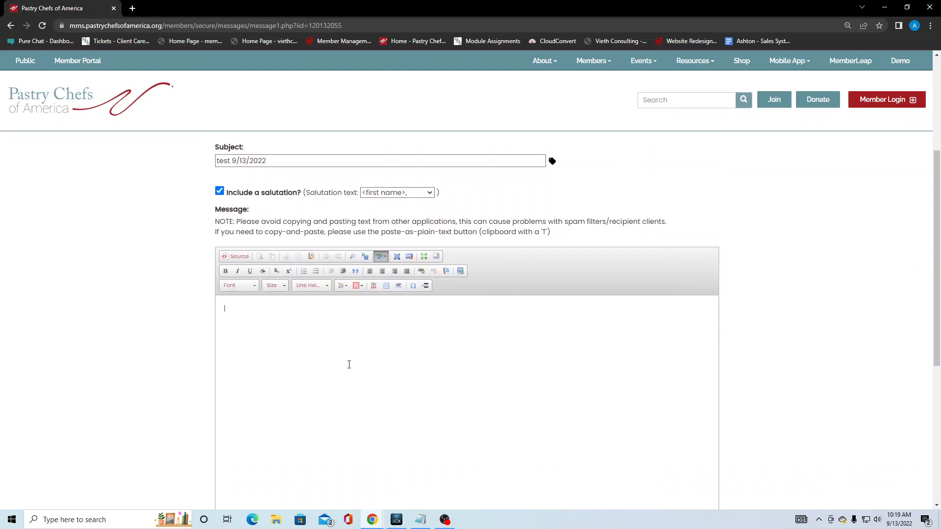
pyautogui.write('test body message')
# Inspect the message body in source view and return to the formatted editor
pyautogui.scroll(-2, 101, 331)
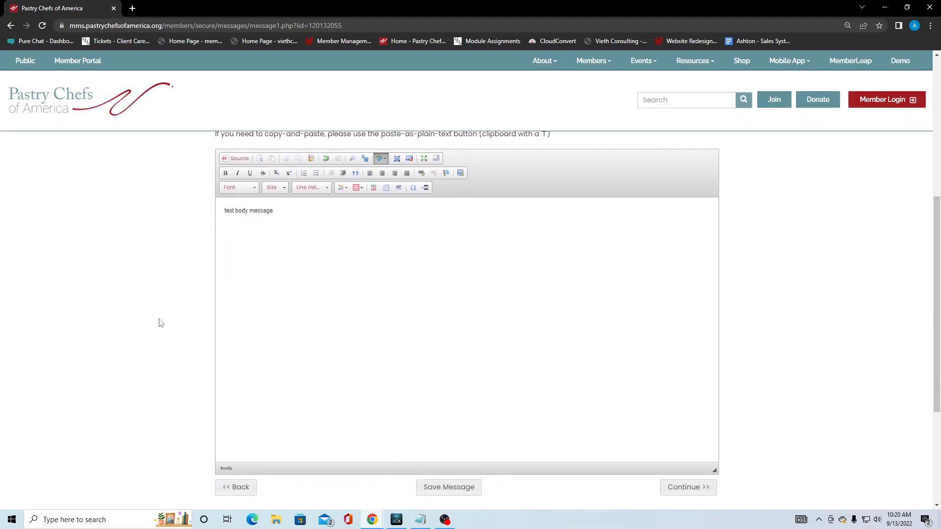
pyautogui.scroll(-1, 166, 319)
pyautogui.scroll(1, 176, 321)
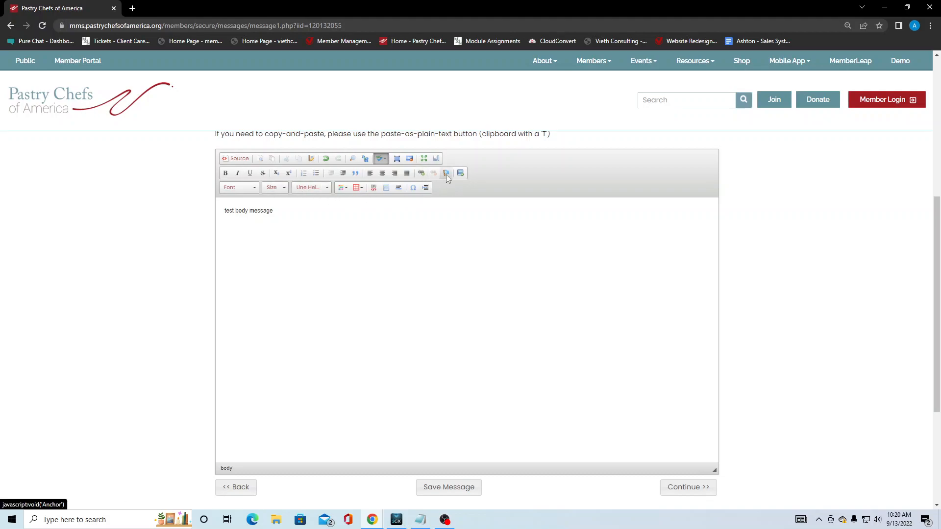
pyautogui.click(248, 163)
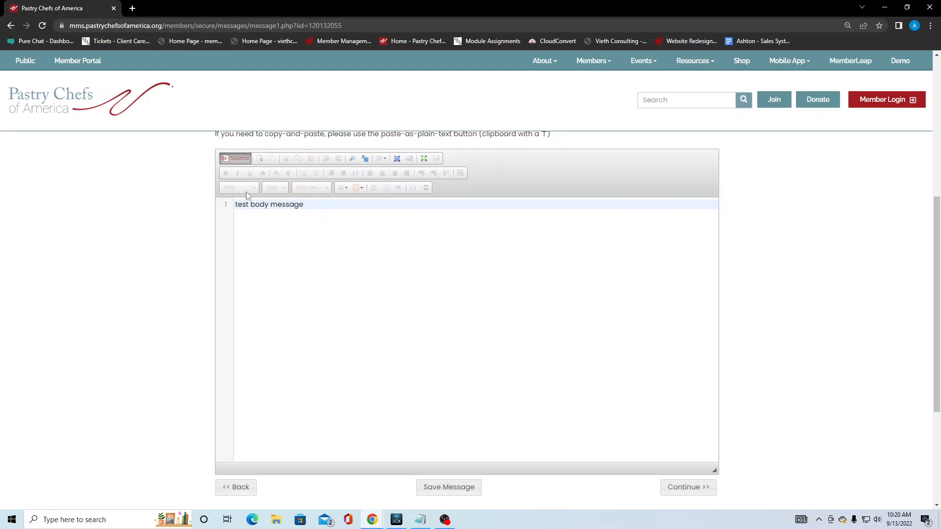
pyautogui.click(239, 164)
# Continue past the message attachments without adding a file, to reach recipient selection
pyautogui.click(677, 491)
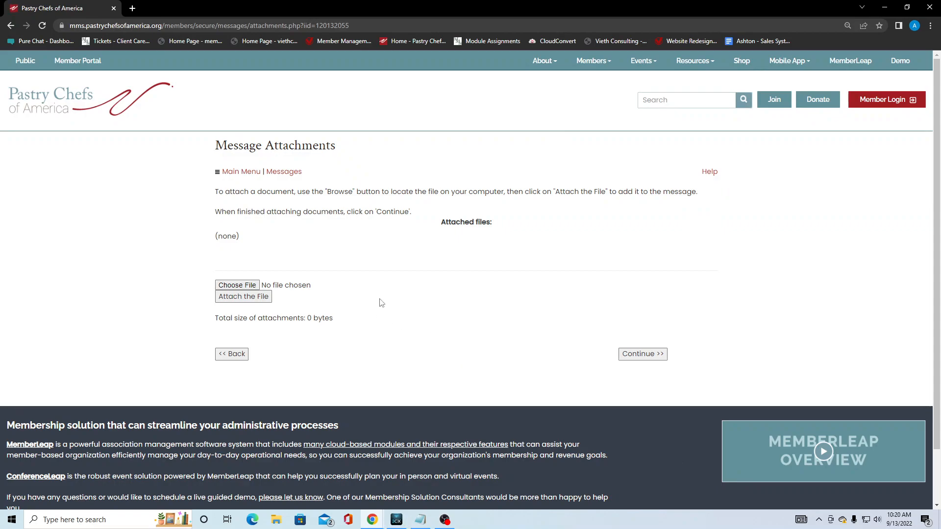
pyautogui.click(638, 356)
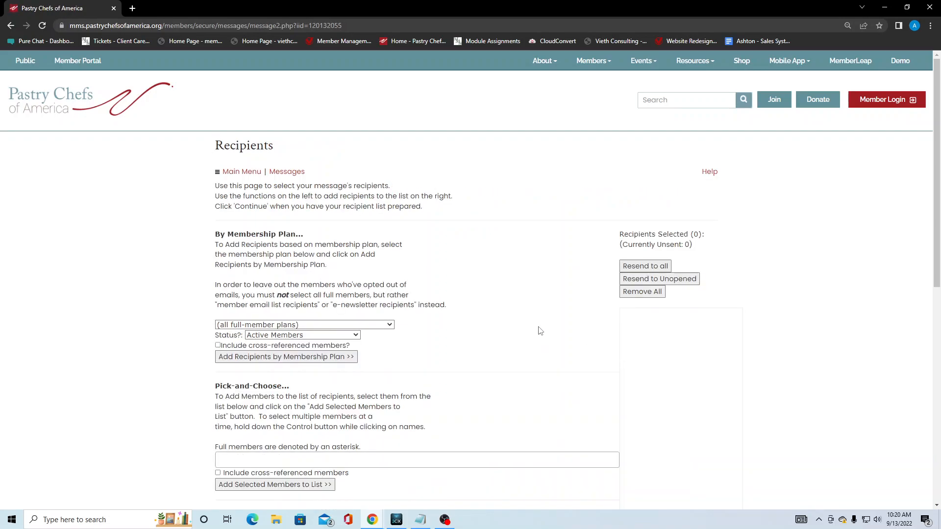
# Add all Active Members on the Staff membership plan to the message's recipients
pyautogui.scroll(-1, 540, 330)
pyautogui.scroll(-1, 540, 330)
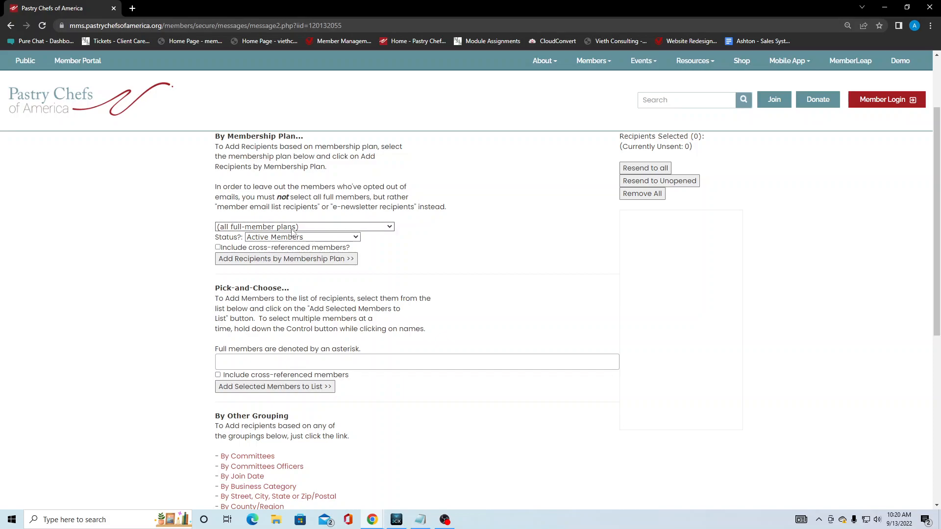
pyautogui.click(323, 227)
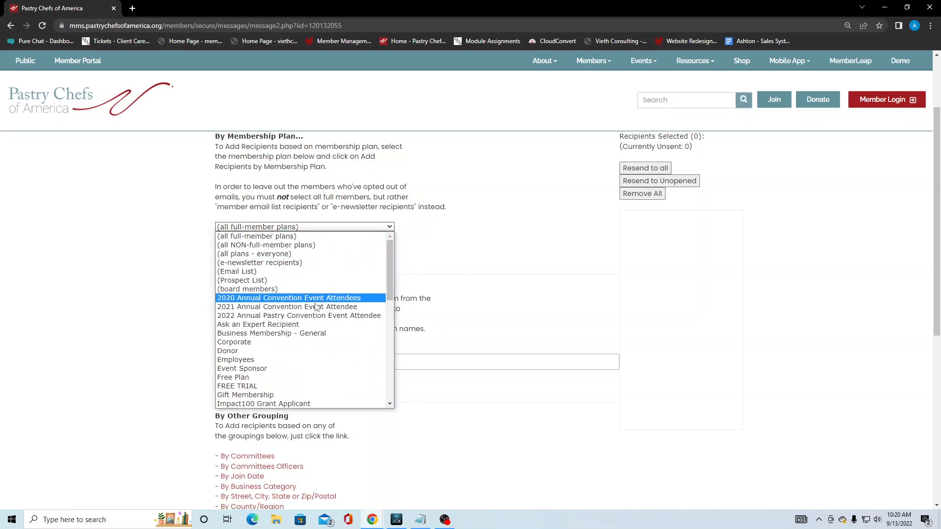
pyautogui.scroll(-4, 335, 334)
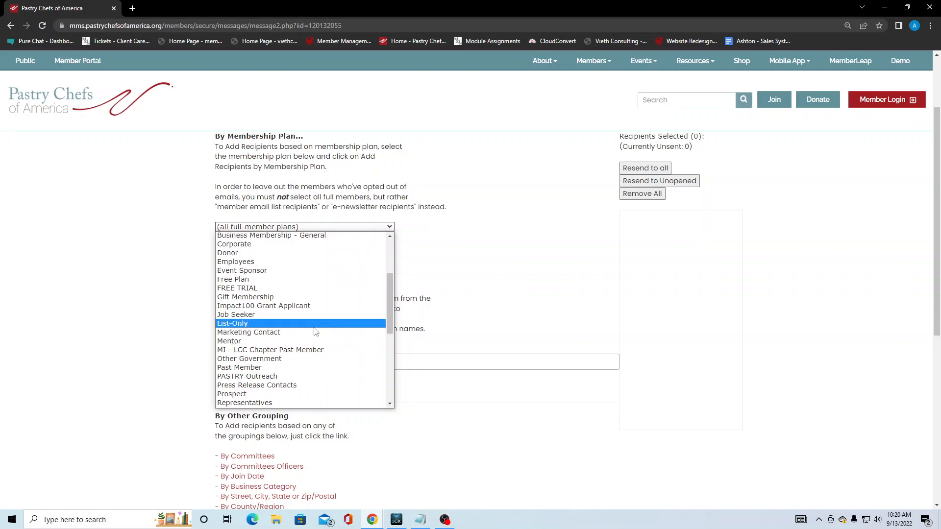
pyautogui.scroll(-3, 312, 332)
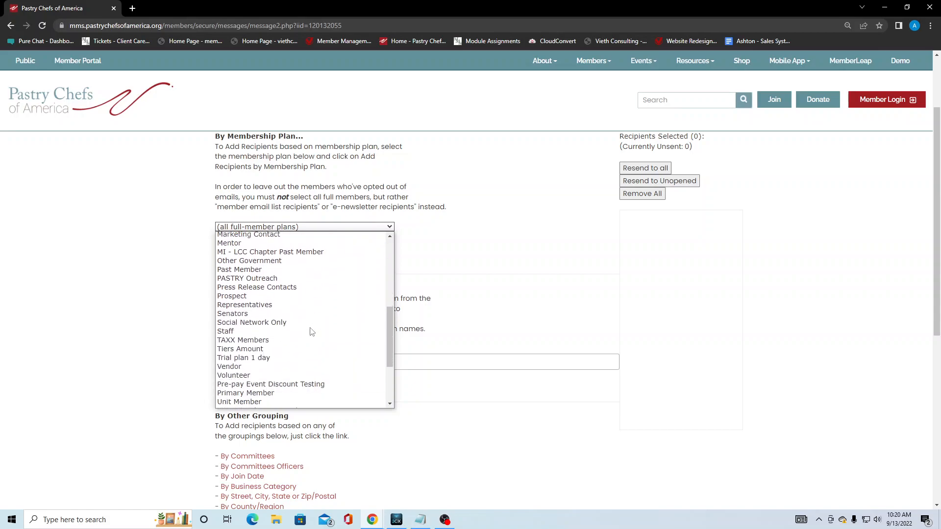
pyautogui.click(290, 332)
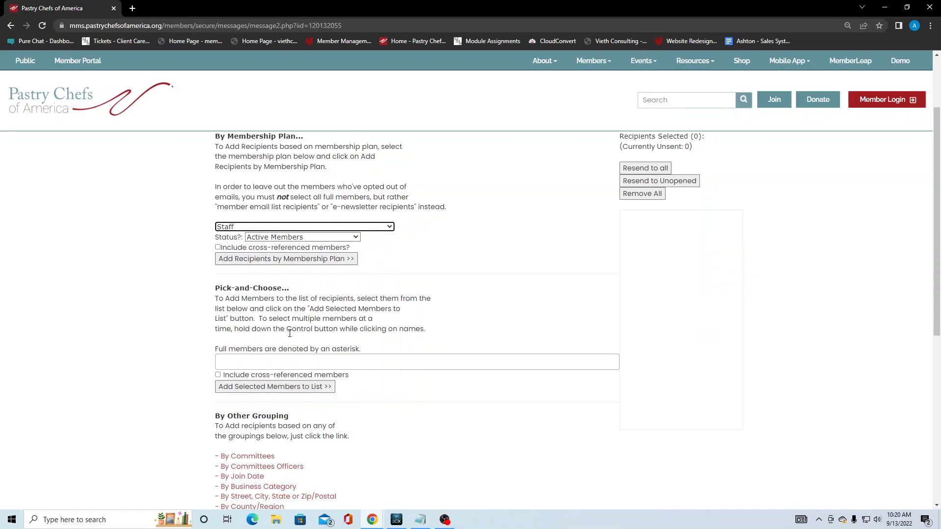
pyautogui.click(307, 239)
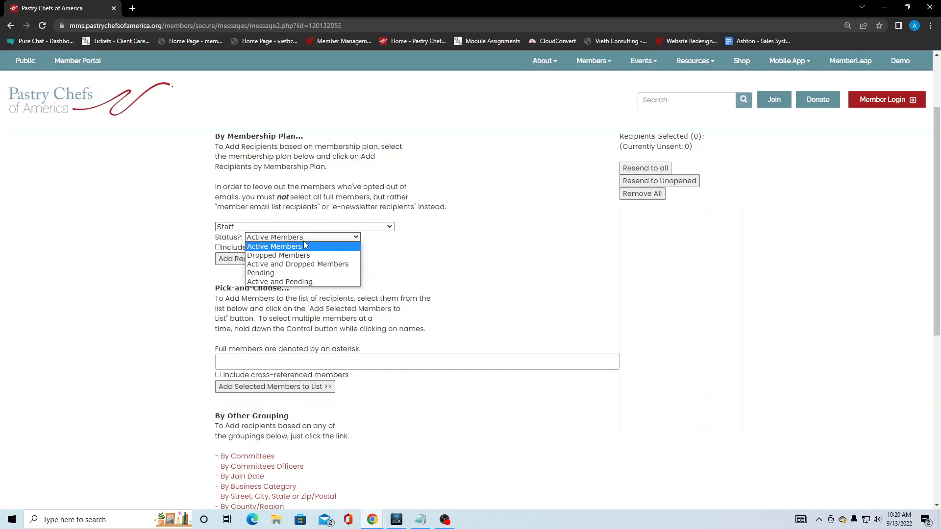
pyautogui.click(295, 248)
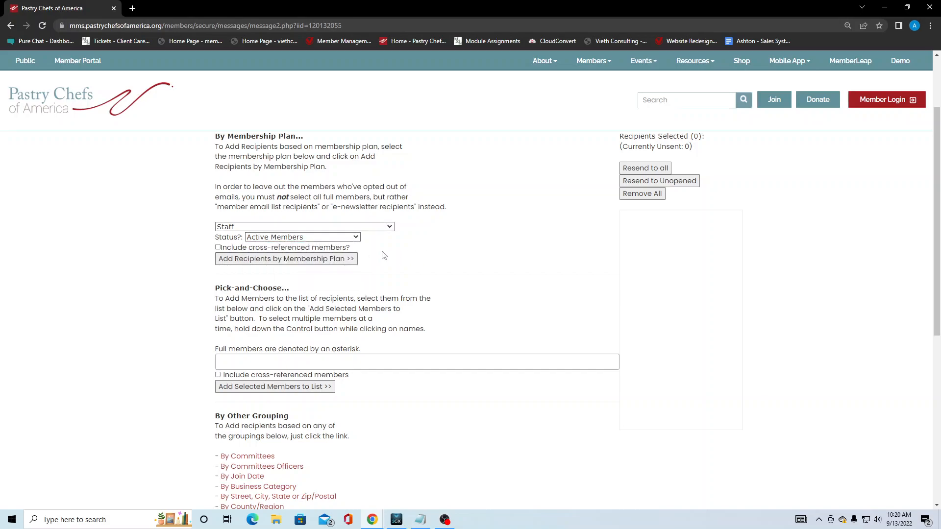
pyautogui.click(324, 263)
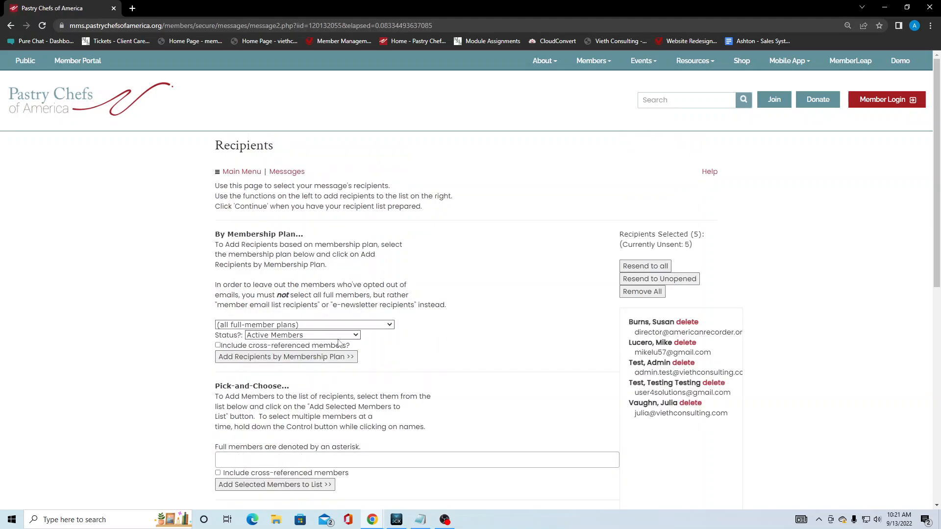
# Remove all selected recipients from the message's recipient list
pyautogui.scroll(-1, 559, 365)
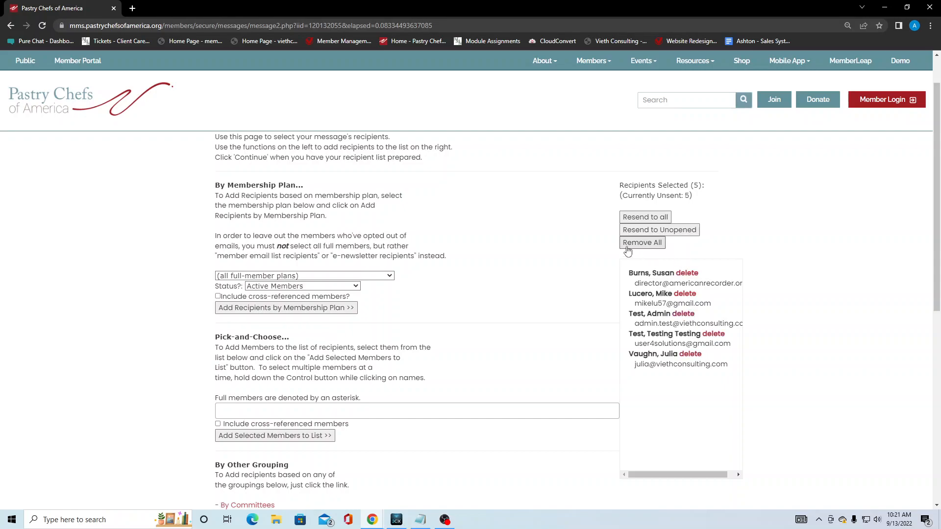
pyautogui.click(650, 249)
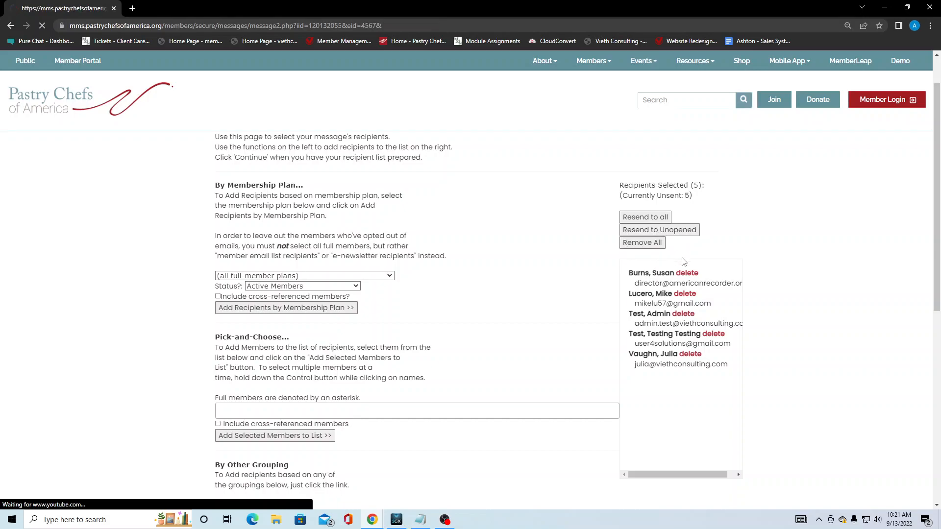
# Look through the pick-and-choose member list and the other groupings available for adding recipients
pyautogui.scroll(-2, 538, 362)
pyautogui.scroll(-1, 537, 360)
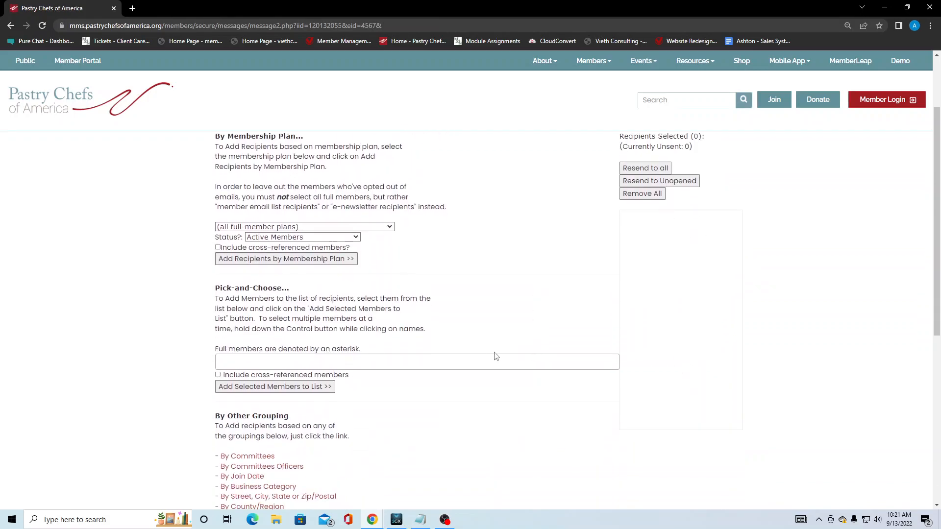
pyautogui.click(280, 362)
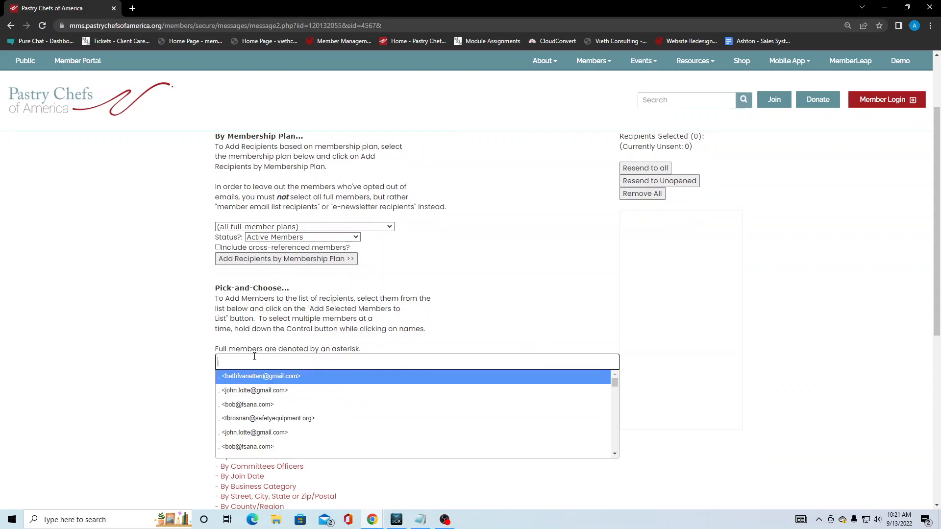
pyautogui.click(181, 359)
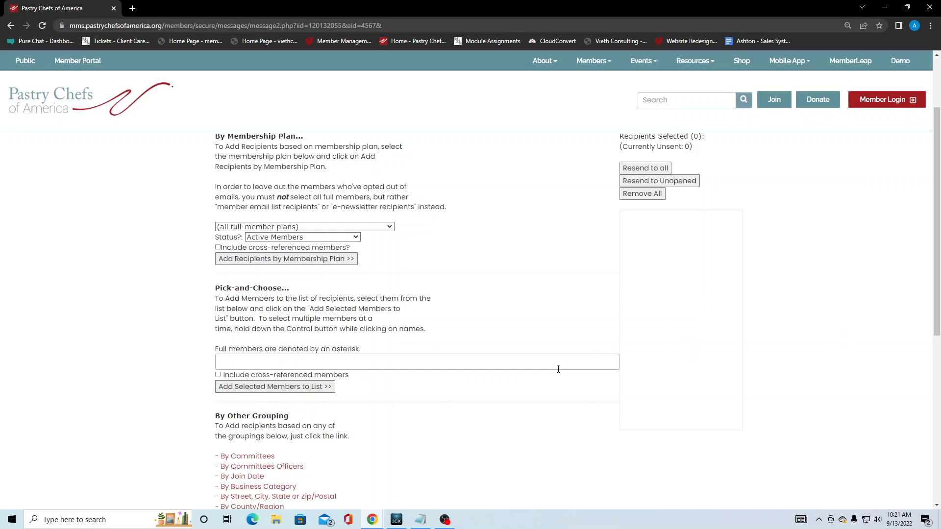
pyautogui.scroll(-1, 562, 367)
pyautogui.scroll(-2, 536, 377)
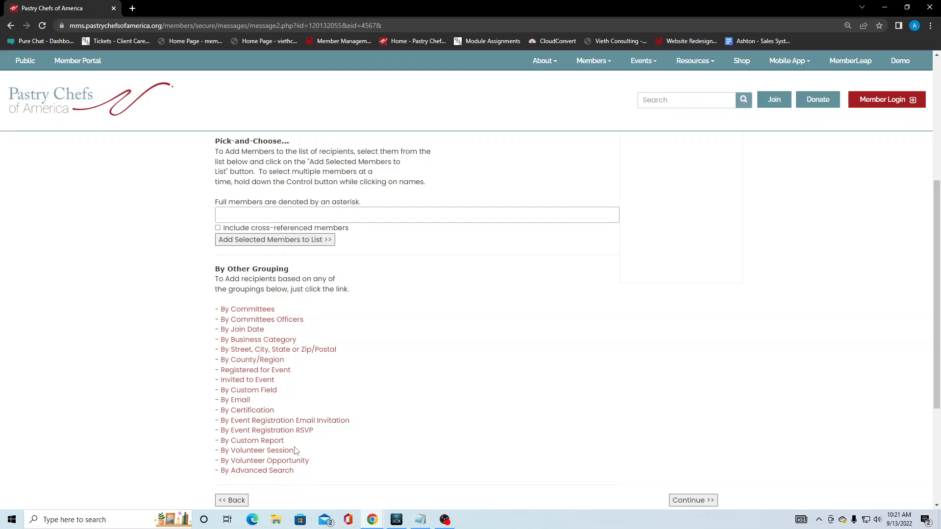
# Find an individual member by name under Pick-and-Choose and add that member to the recipient list
pyautogui.scroll(3, 402, 450)
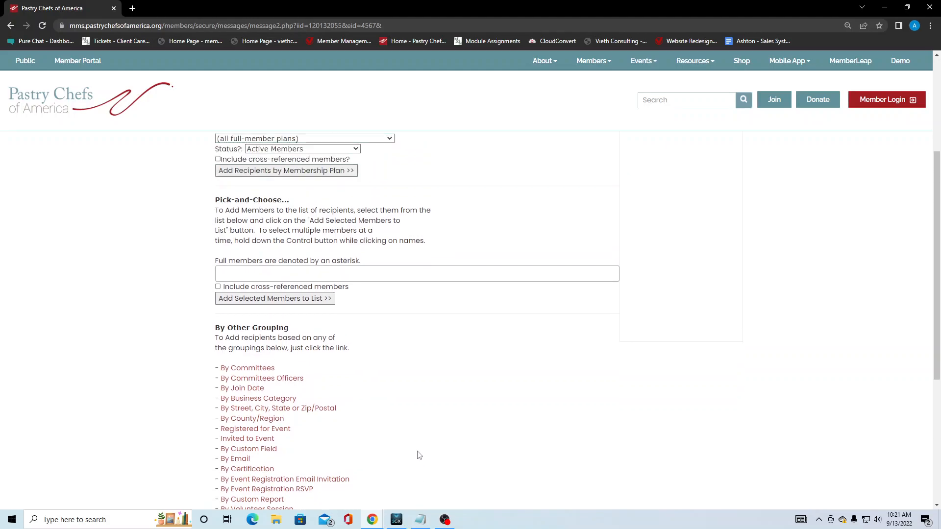
pyautogui.click(455, 364)
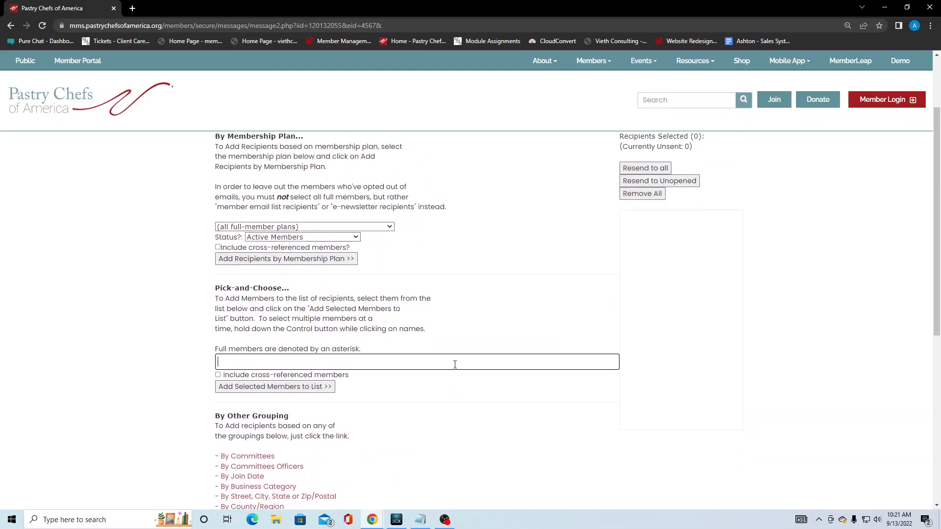
pyautogui.write('richard')
pyautogui.click(377, 447)
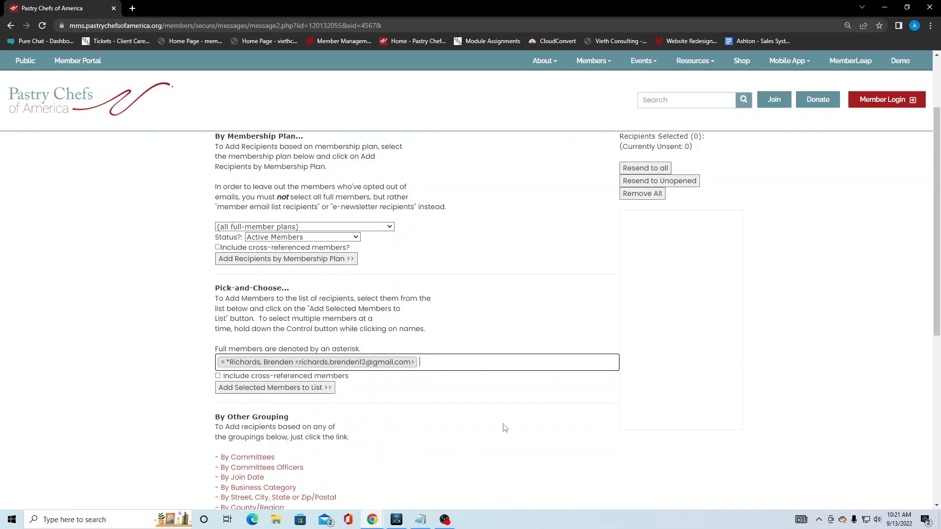
pyautogui.click(275, 388)
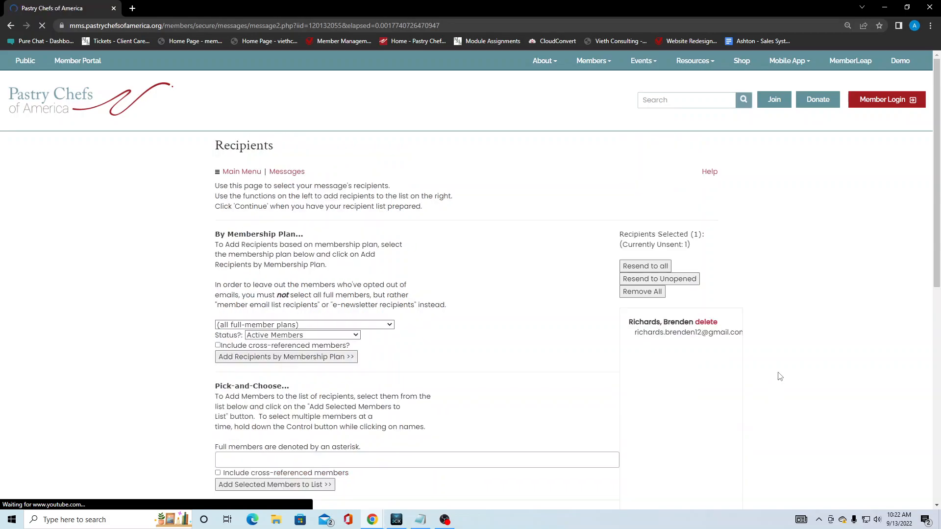
# Continue to the message confirmation and review the subject, body, attachments, recipients and spam analysis
pyautogui.scroll(-6, 779, 376)
pyautogui.click(691, 403)
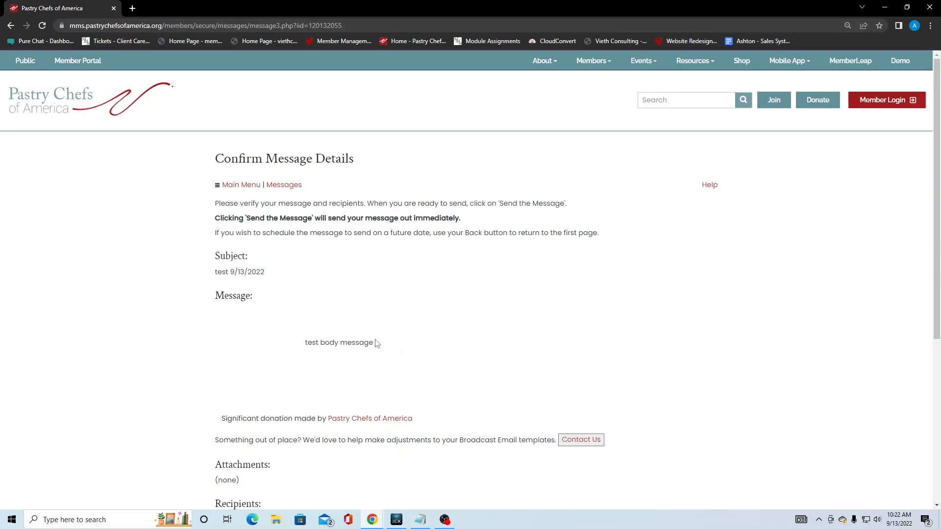
pyautogui.scroll(-1, 379, 357)
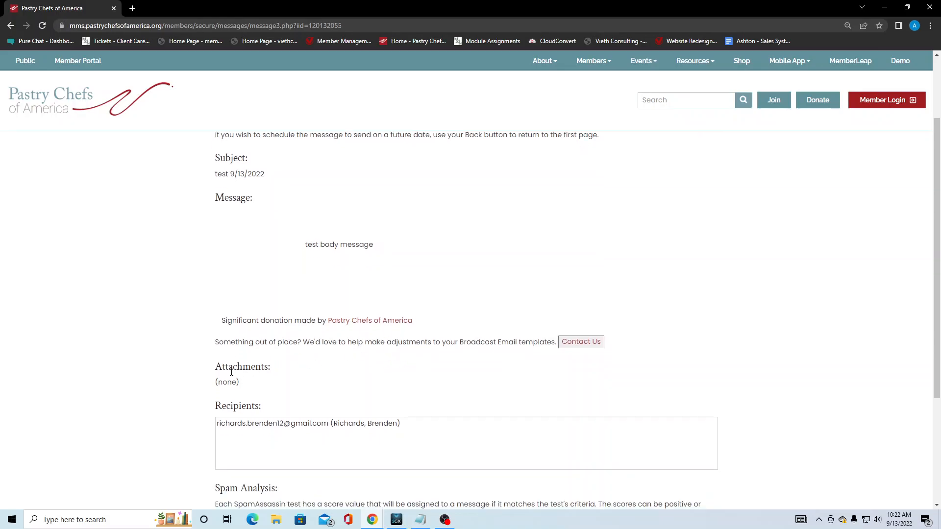
pyautogui.scroll(-2, 300, 398)
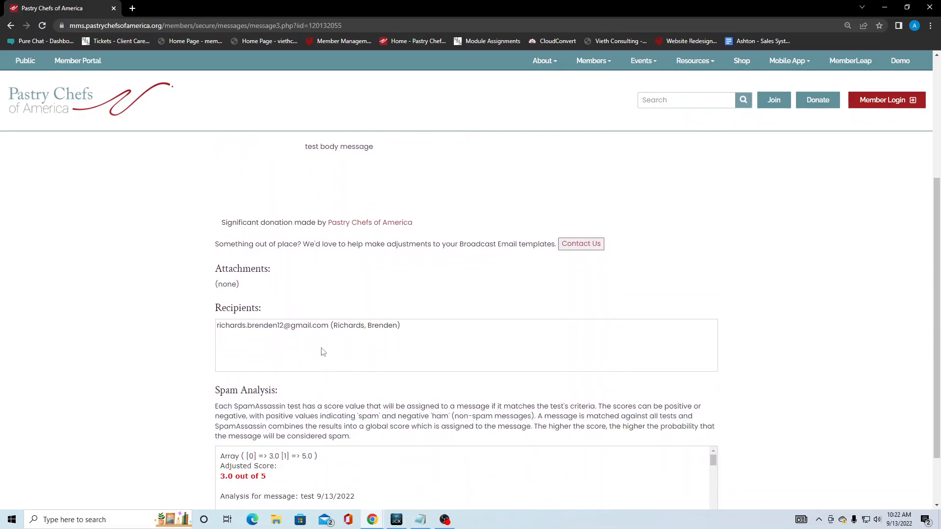
pyautogui.scroll(-2, 361, 328)
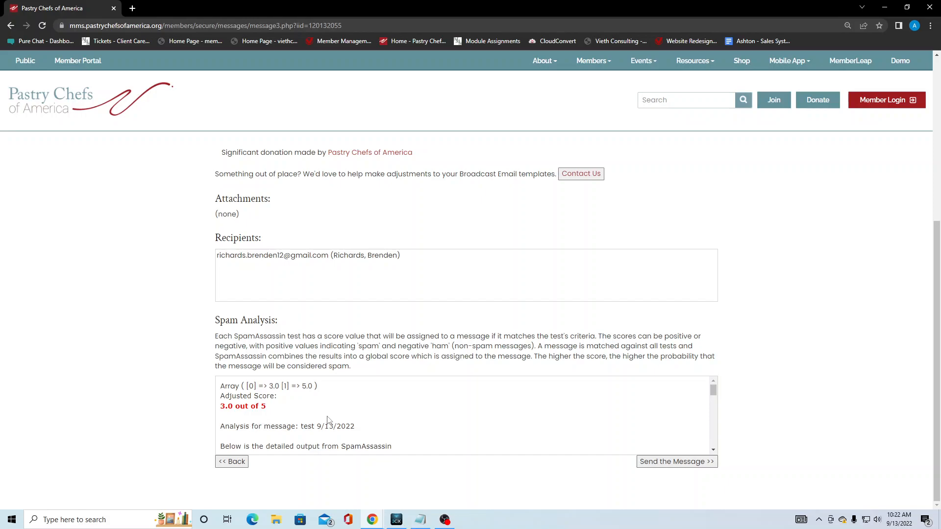
# Examine the detailed SpamAssassin output for the test message and recheck its subject, body and recipients on the confirmation page
pyautogui.scroll(-1, 380, 420)
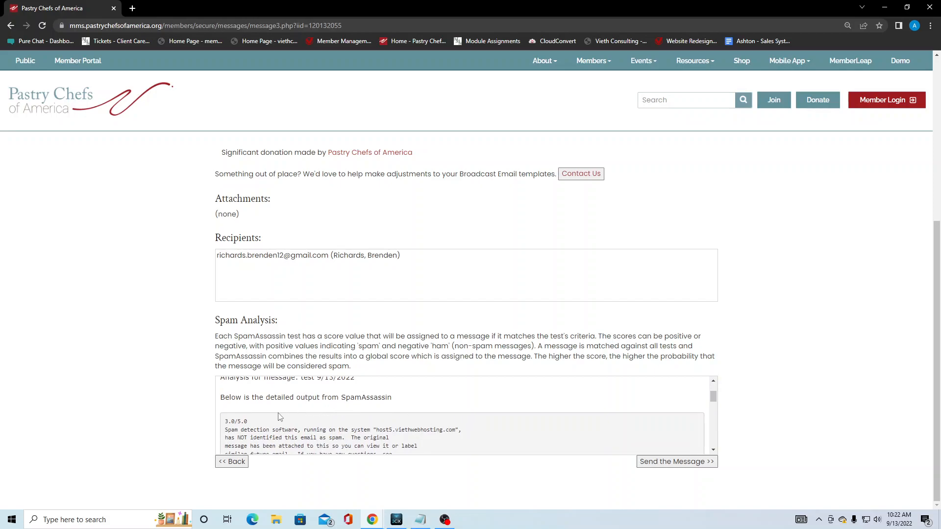
pyautogui.scroll(-1, 281, 416)
pyautogui.scroll(-3, 300, 406)
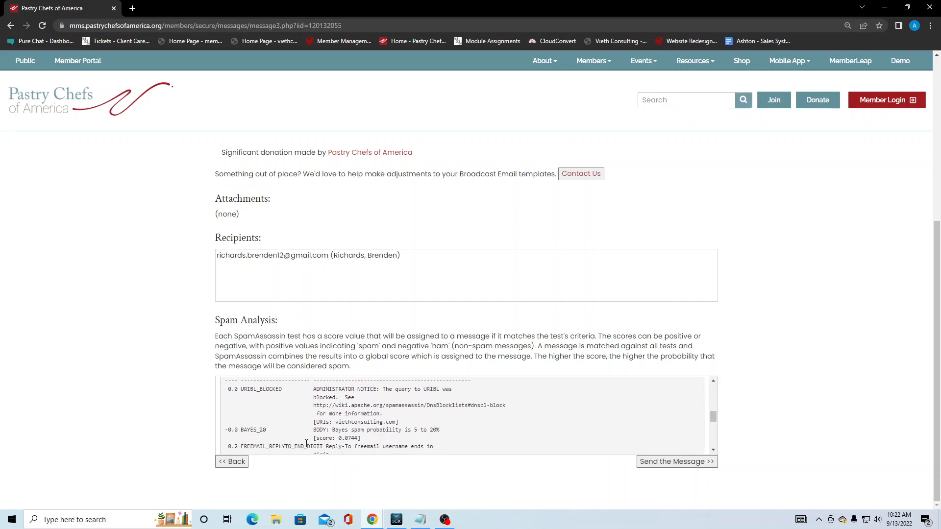
pyautogui.scroll(-1, 304, 443)
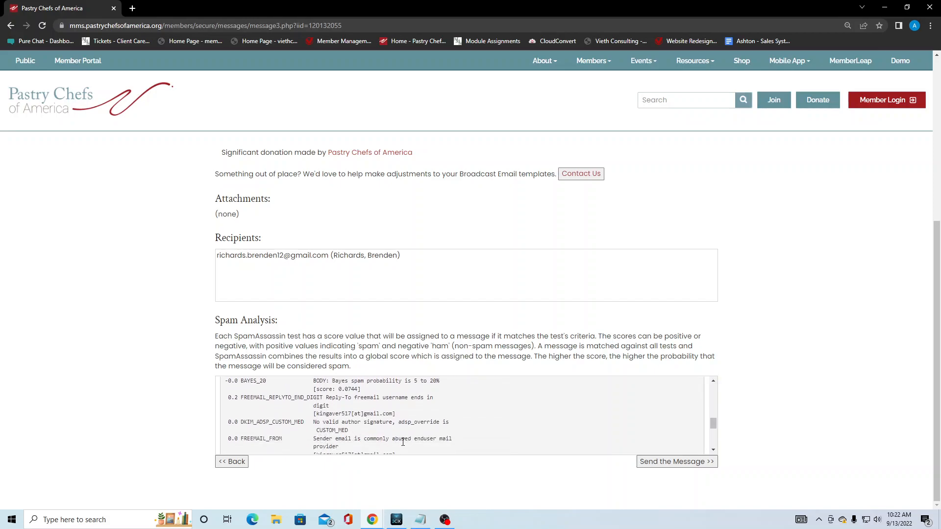
pyautogui.scroll(-1, 404, 433)
pyautogui.scroll(-3, 404, 431)
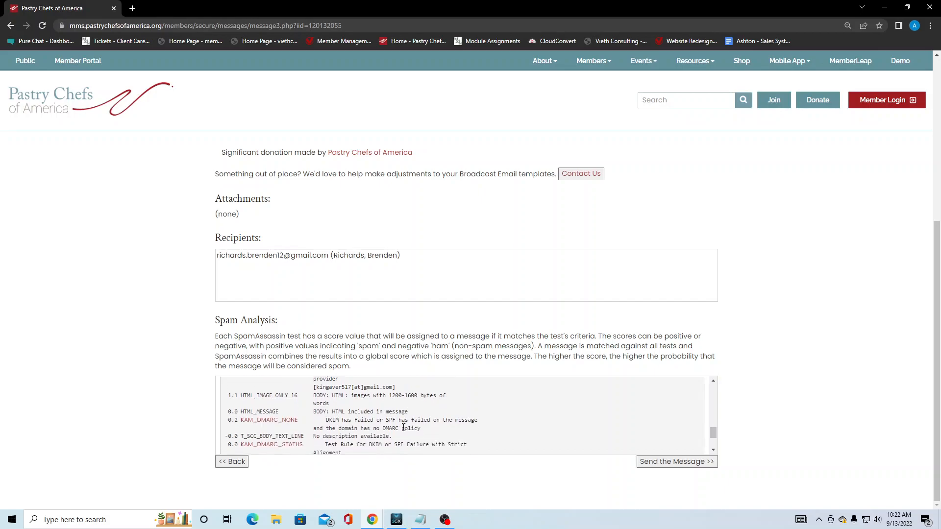
pyautogui.scroll(8, 389, 435)
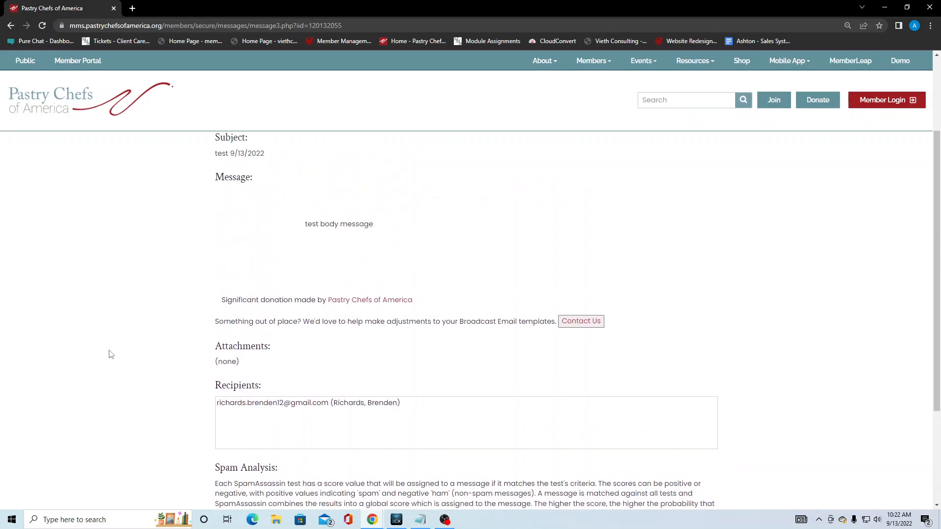
pyautogui.scroll(3, 110, 354)
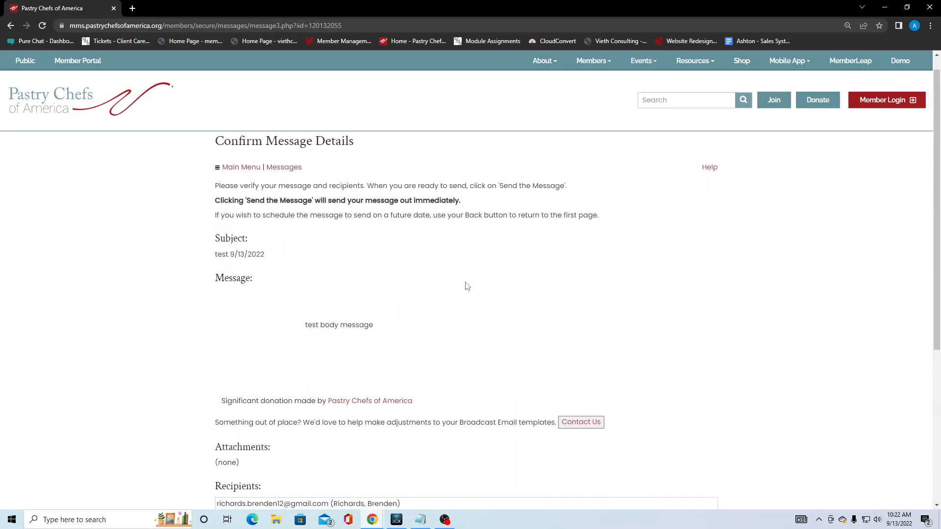
pyautogui.scroll(-5, 464, 286)
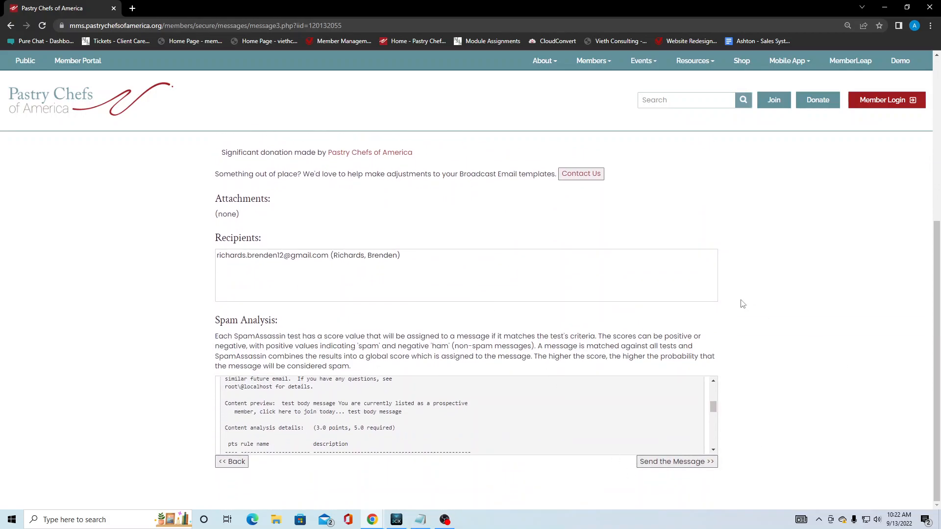
pyautogui.scroll(5, 740, 303)
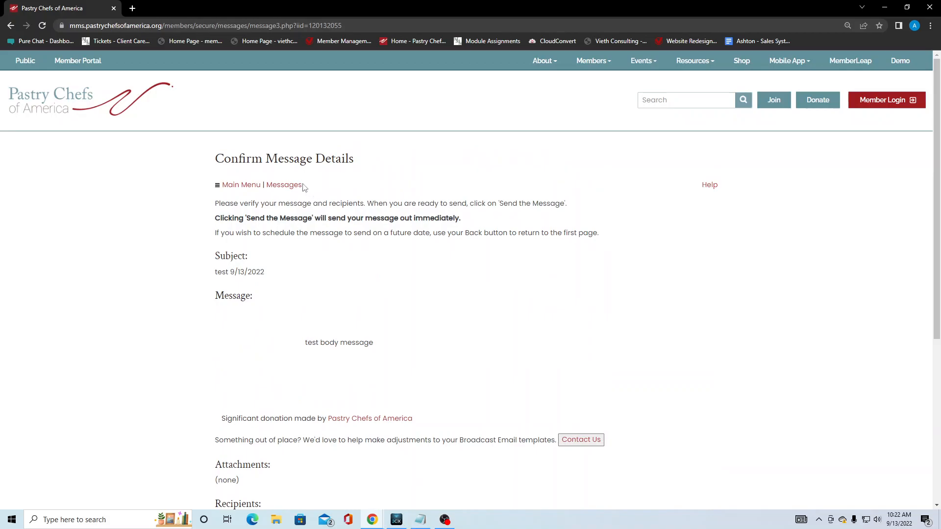
# Return to the broadcast messages list and start a new advanced message with the subject "test newsletter 9/13/2022", leaving the preheader blank
pyautogui.click(297, 186)
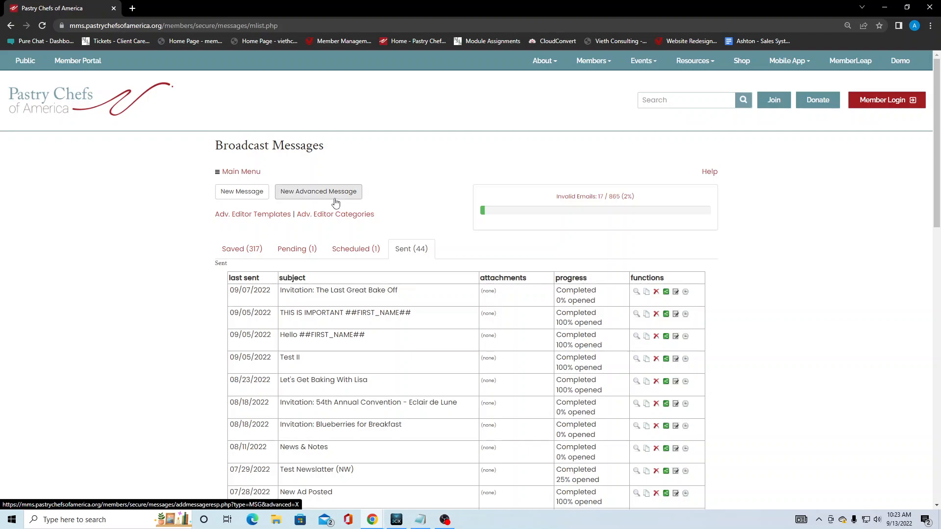
pyautogui.click(319, 196)
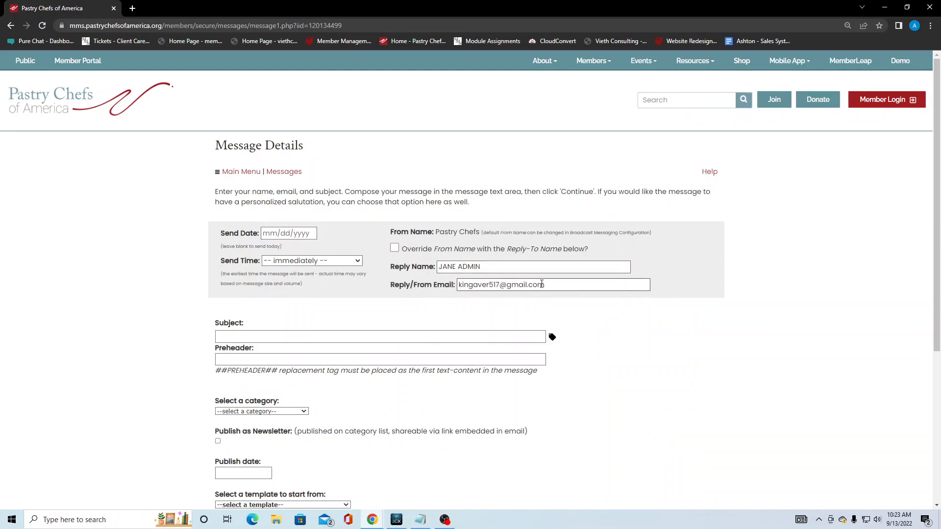
pyautogui.scroll(-1, 544, 288)
pyautogui.click(283, 288)
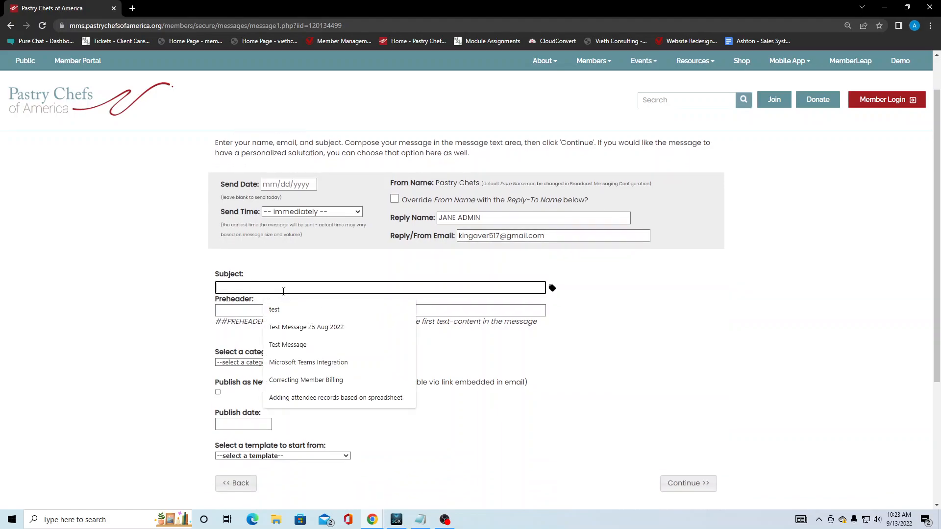
pyautogui.write('test ')
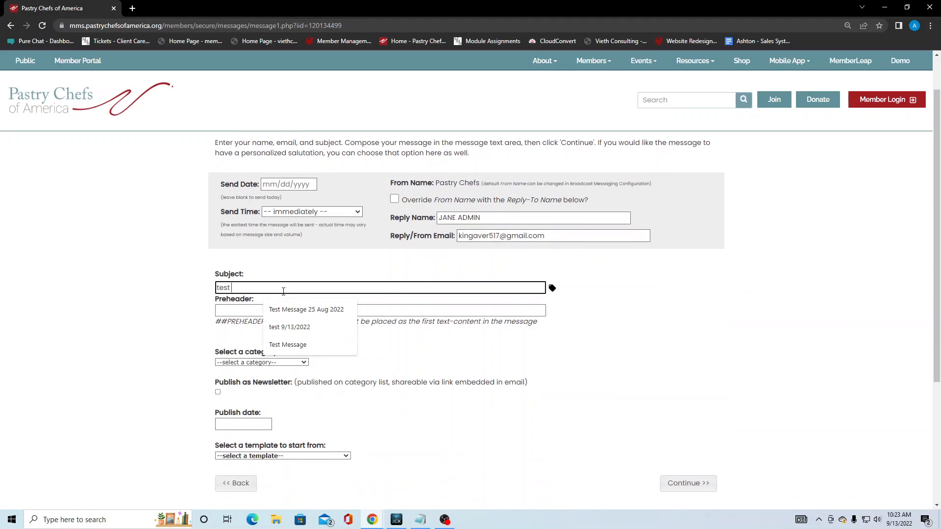
pyautogui.write('newsletter 9/13/2022')
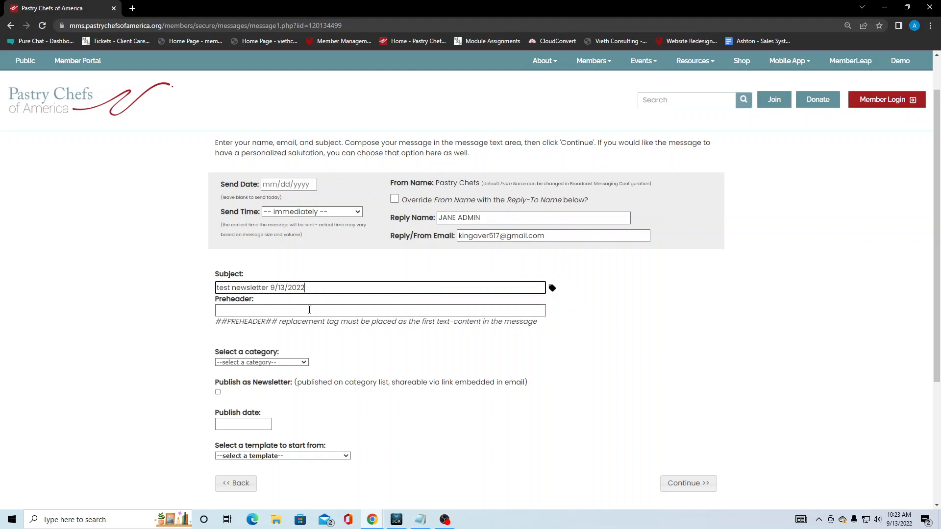
pyautogui.click(328, 312)
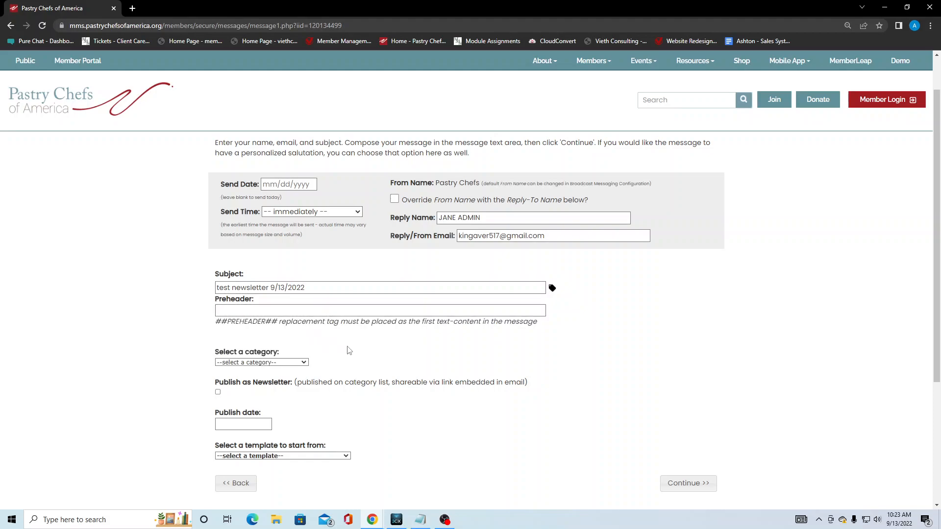
# Assign the message to the Pastry Chefs of America category and mark it to publish as a newsletter, leaving the publish date blank
pyautogui.click(304, 362)
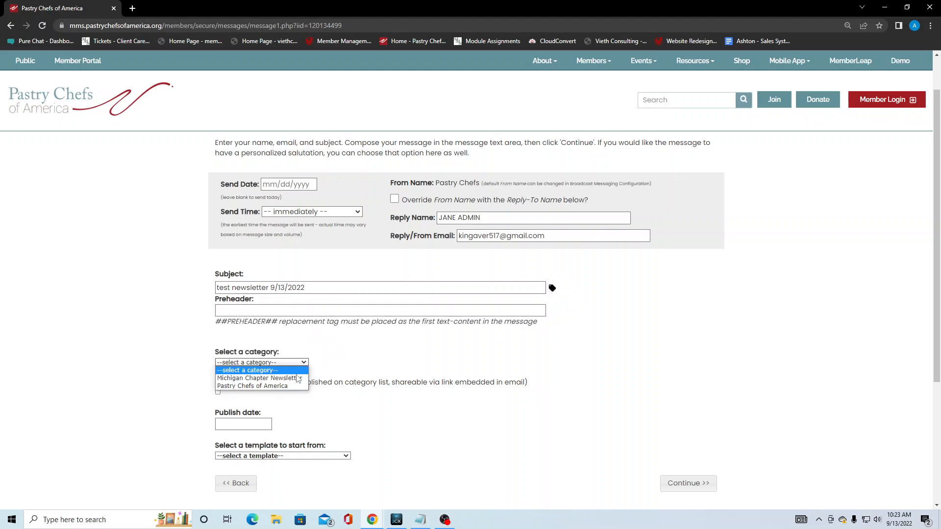
pyautogui.click(282, 386)
pyautogui.click(324, 361)
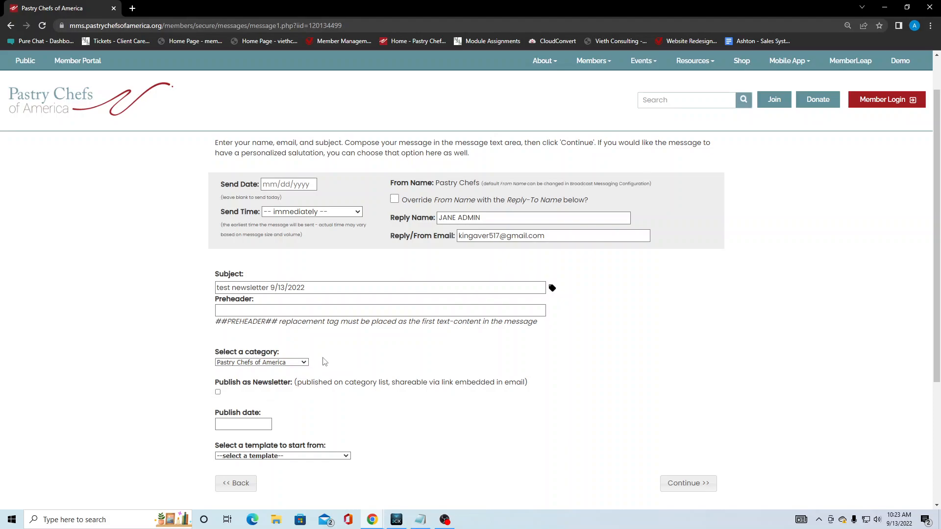
pyautogui.scroll(-1, 325, 363)
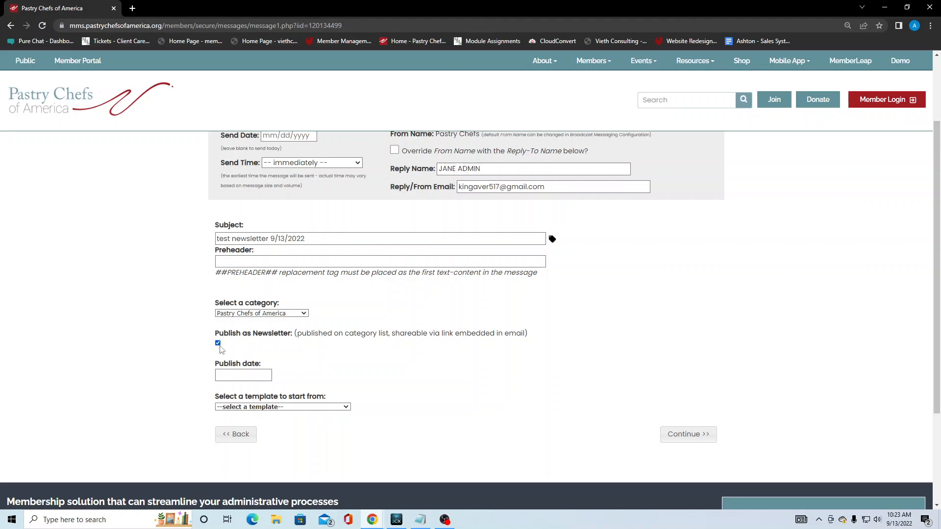
pyautogui.click(238, 375)
pyautogui.click(193, 334)
pyautogui.scroll(1, 196, 314)
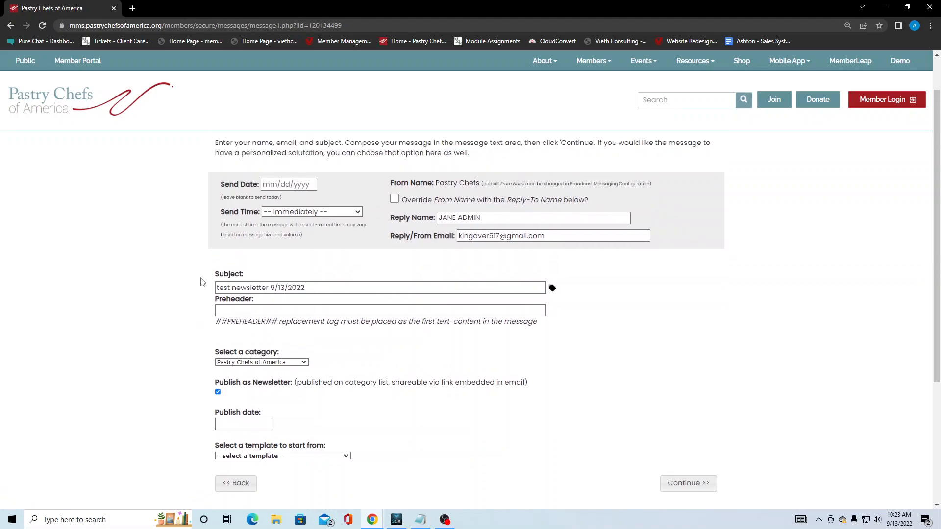
pyautogui.scroll(-1, 199, 274)
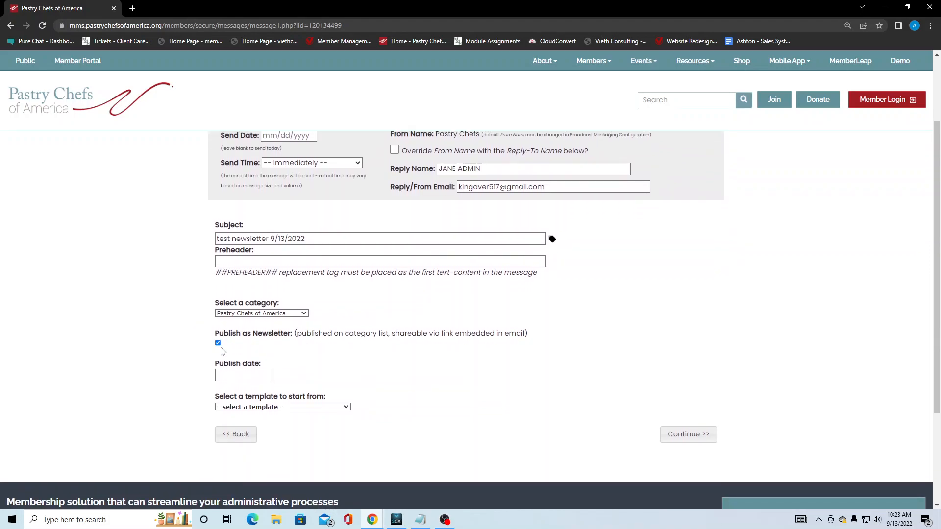
pyautogui.click(256, 375)
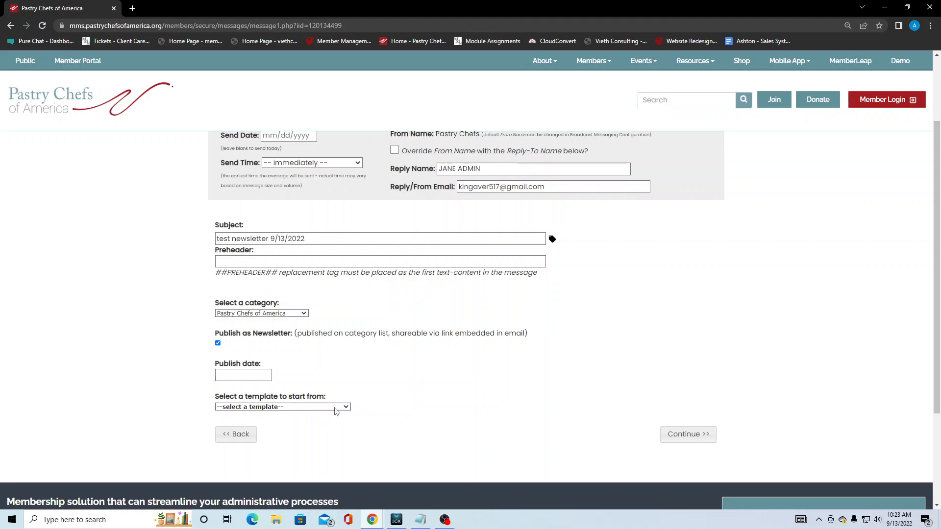
# Choose "Custom: Blank Pastry Template" as the starting template and continue to the advanced email editor
pyautogui.click(338, 407)
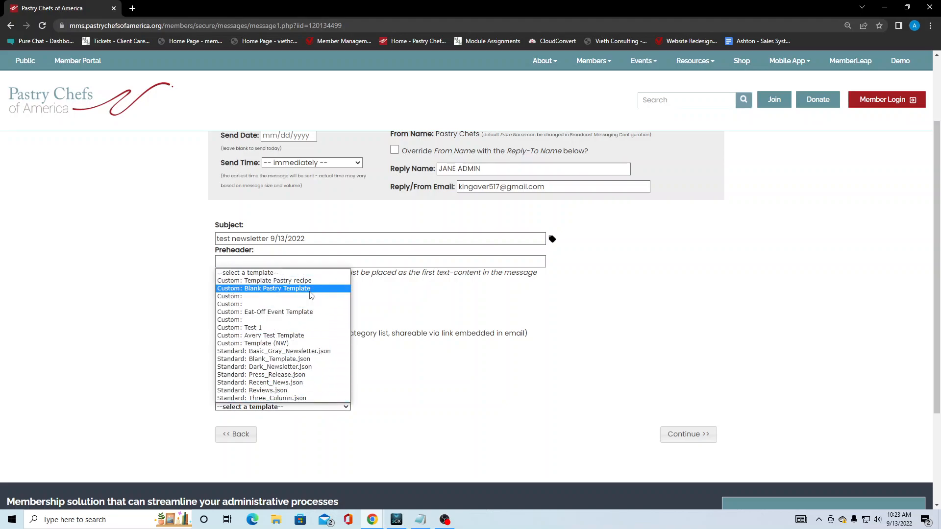
pyautogui.click(310, 289)
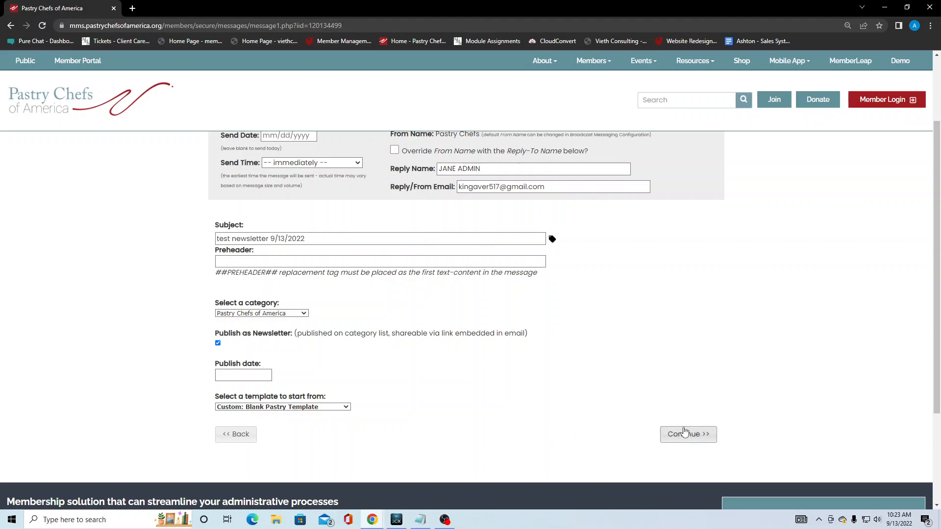
pyautogui.click(686, 435)
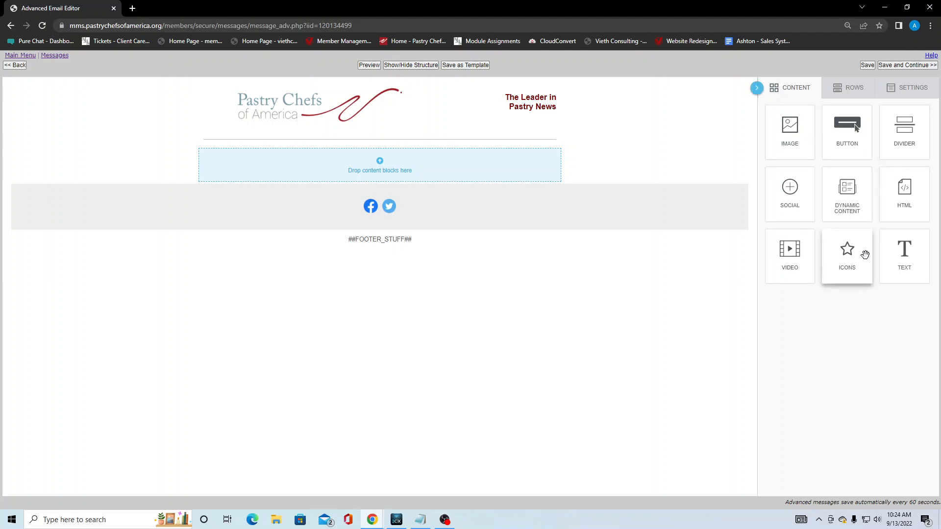
# Add four rows below the header: one-third/two-thirds, two equal columns, a single column, and three columns with a wide last one
pyautogui.click(853, 94)
pyautogui.click(901, 94)
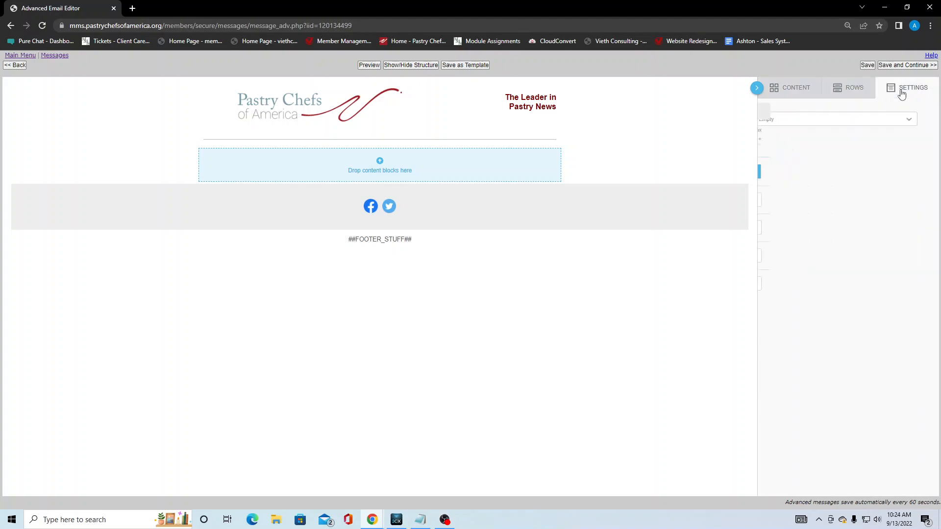
pyautogui.click(841, 90)
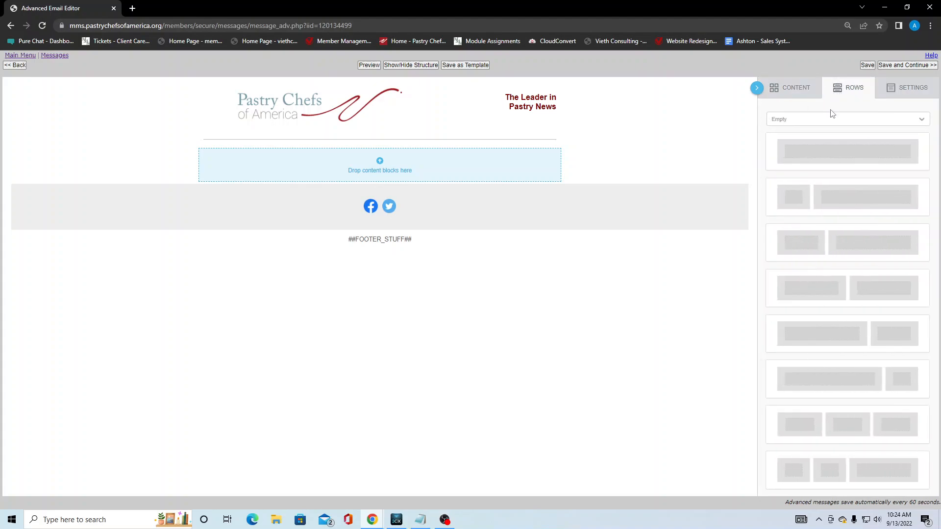
pyautogui.moveTo(851, 244); pyautogui.dragTo(387, 161)
pyautogui.moveTo(796, 269); pyautogui.dragTo(407, 194)
pyautogui.moveTo(850, 472); pyautogui.dragTo(398, 223)
pyautogui.moveTo(826, 158); pyautogui.dragTo(403, 225)
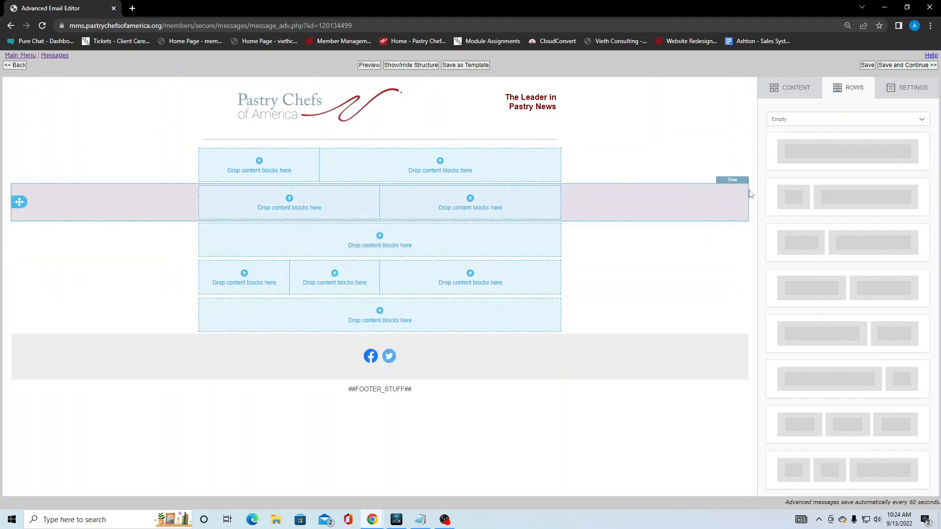
# Place an image in the new single-column row, a video in the three-column row's wide cell, and text and a QR code in the equal-column row
pyautogui.click(774, 87)
pyautogui.moveTo(793, 140)
pyautogui.mouseDown()
pyautogui.moveTo(424, 225)
pyautogui.moveTo(416, 239)
pyautogui.mouseUp()
pyautogui.moveTo(766, 259); pyautogui.dragTo(486, 315)
pyautogui.moveTo(904, 250); pyautogui.dragTo(472, 196)
pyautogui.moveTo(681, 203); pyautogui.dragTo(340, 204)
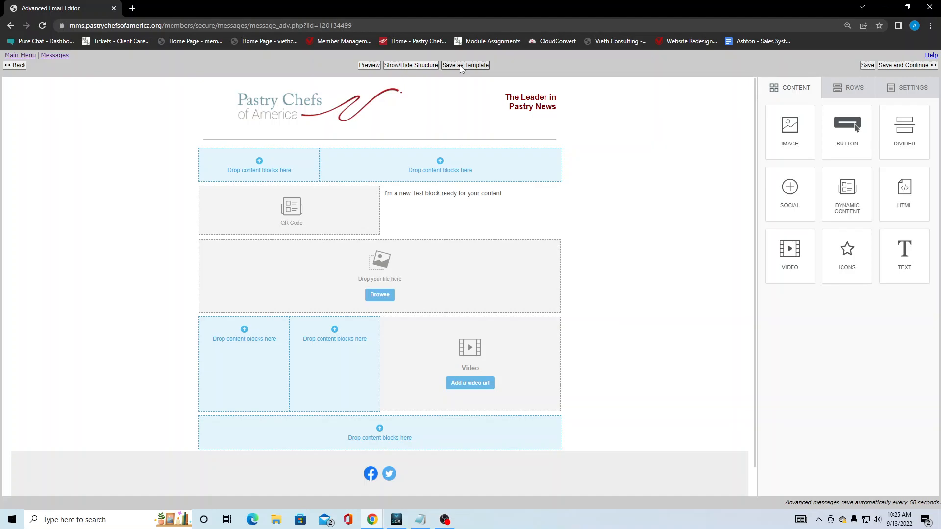
# Save the newsletter design and continue to the recipients page without attaching any files
pyautogui.click(894, 65)
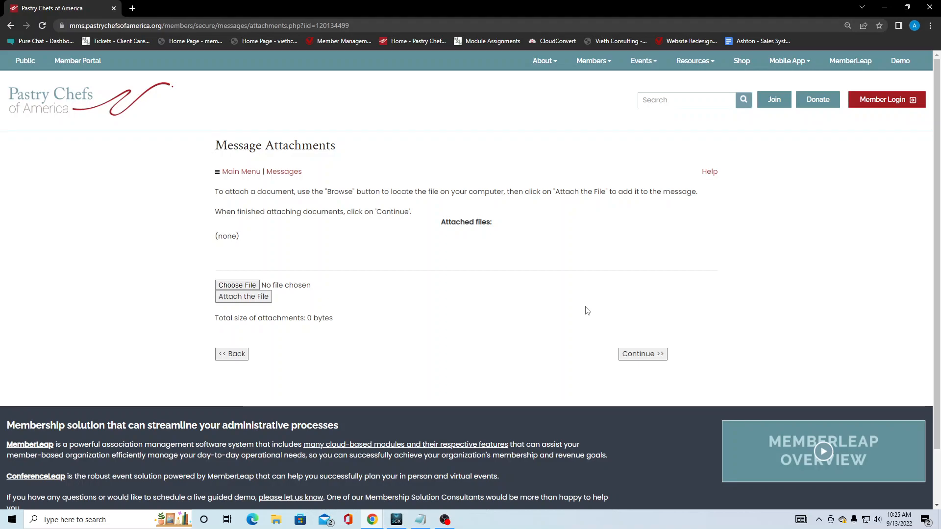
pyautogui.click(639, 353)
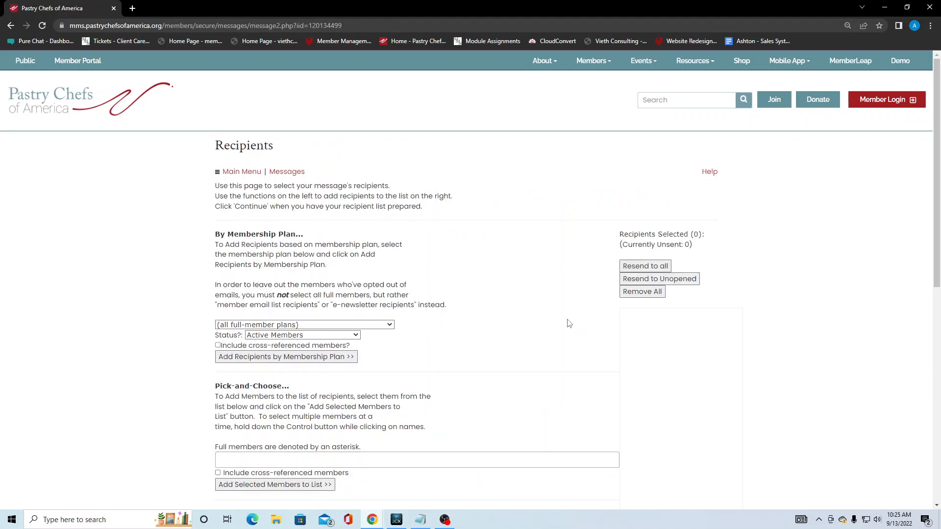
# Add the active members of the Employees membership plan to the newsletter's recipient list and check the selected recipients
pyautogui.scroll(-1, 568, 324)
pyautogui.scroll(-1, 551, 323)
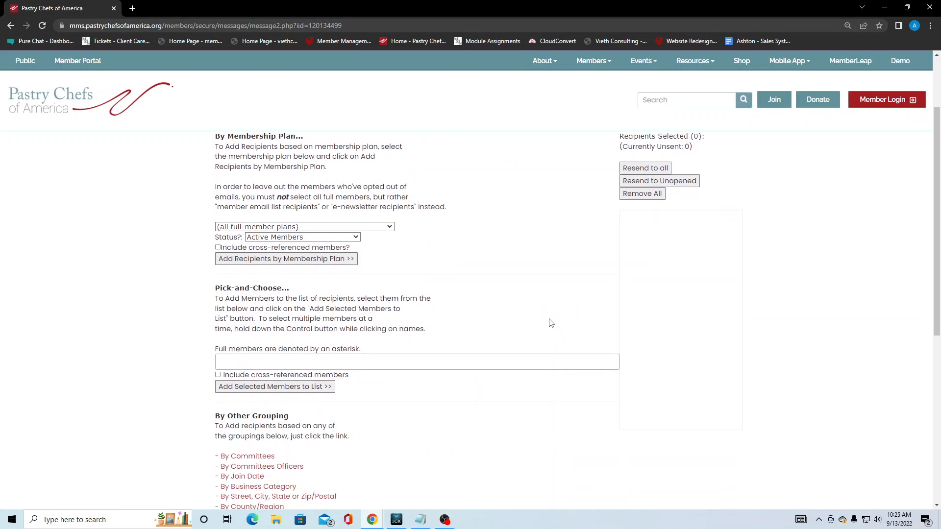
pyautogui.scroll(-1, 550, 323)
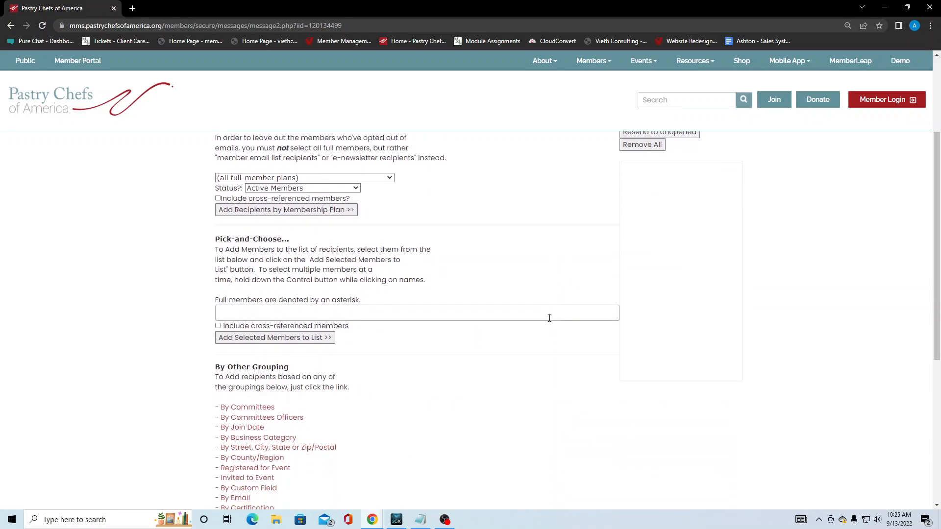
pyautogui.click(378, 178)
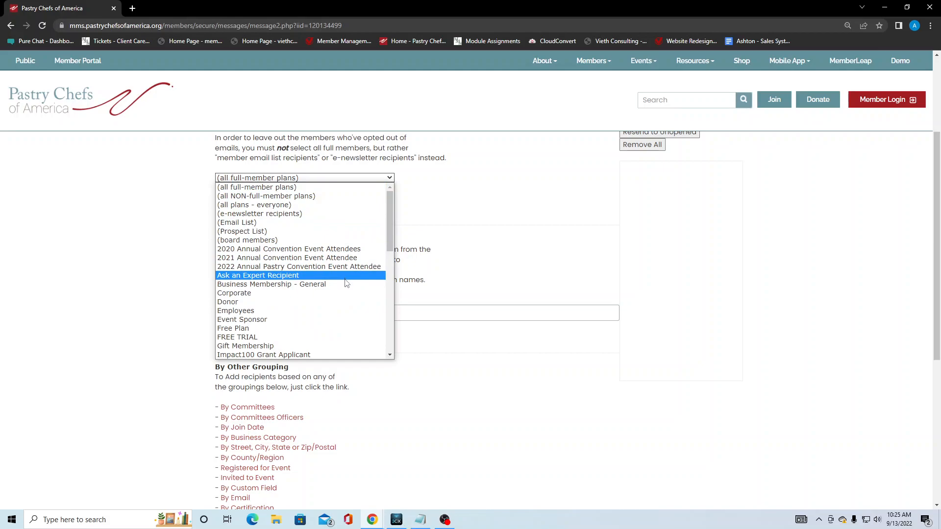
pyautogui.click(338, 311)
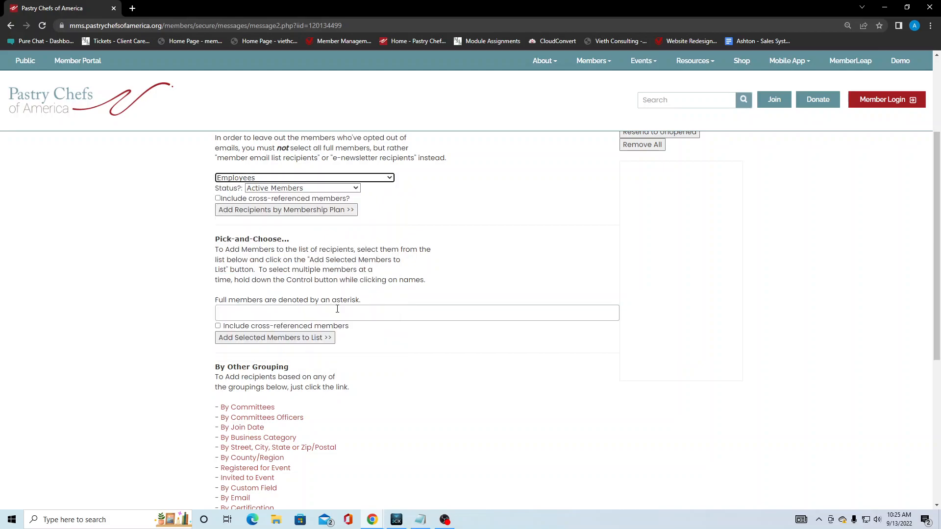
pyautogui.click(303, 215)
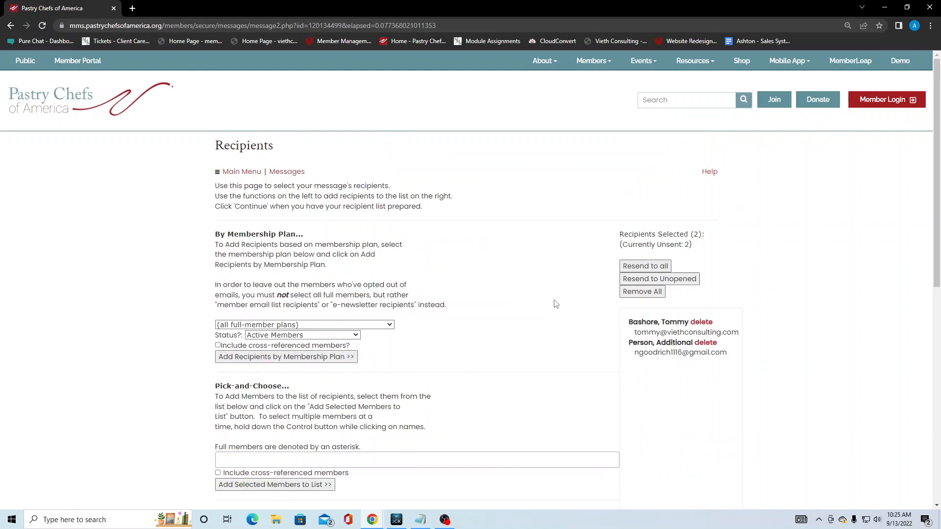
pyautogui.scroll(-3, 664, 361)
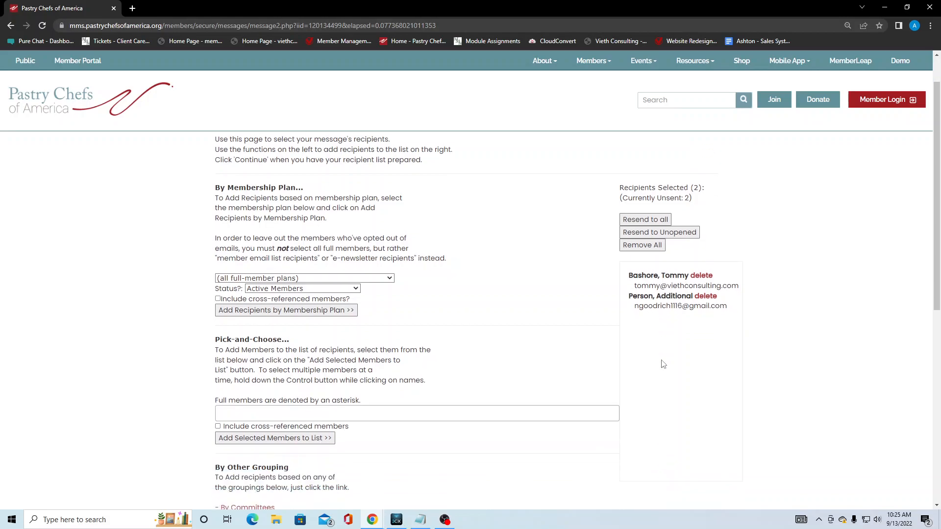
# Continue to the message confirmation page and examine the full newsletter in both the desktop and mobile previews
pyautogui.scroll(-4, 664, 361)
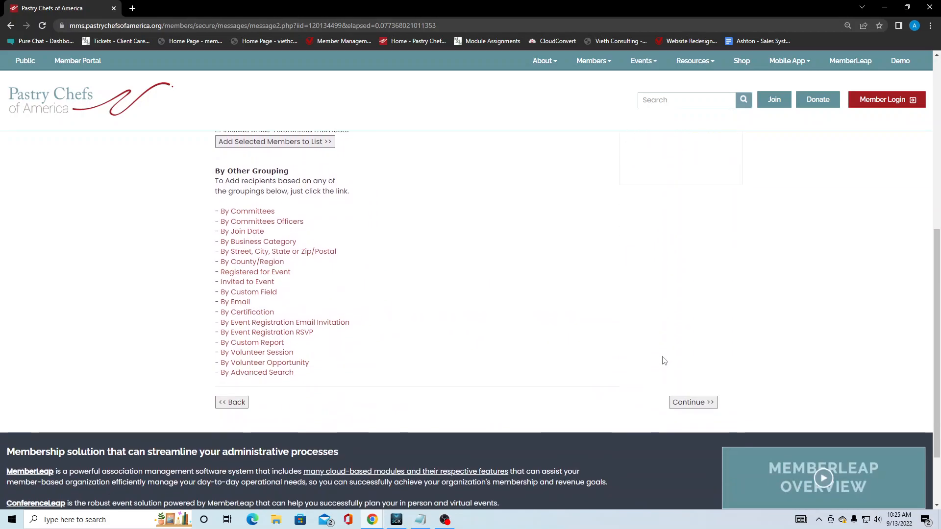
pyautogui.click(693, 402)
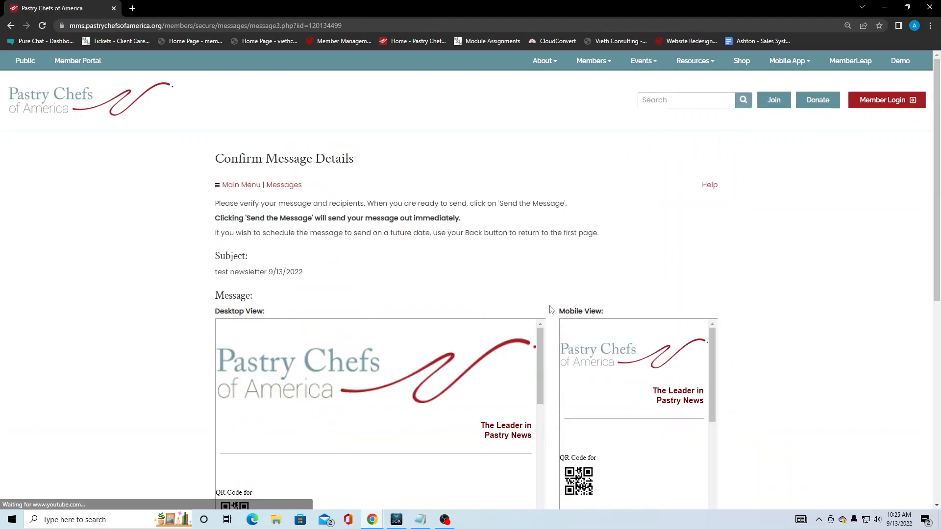
pyautogui.scroll(-1, 551, 310)
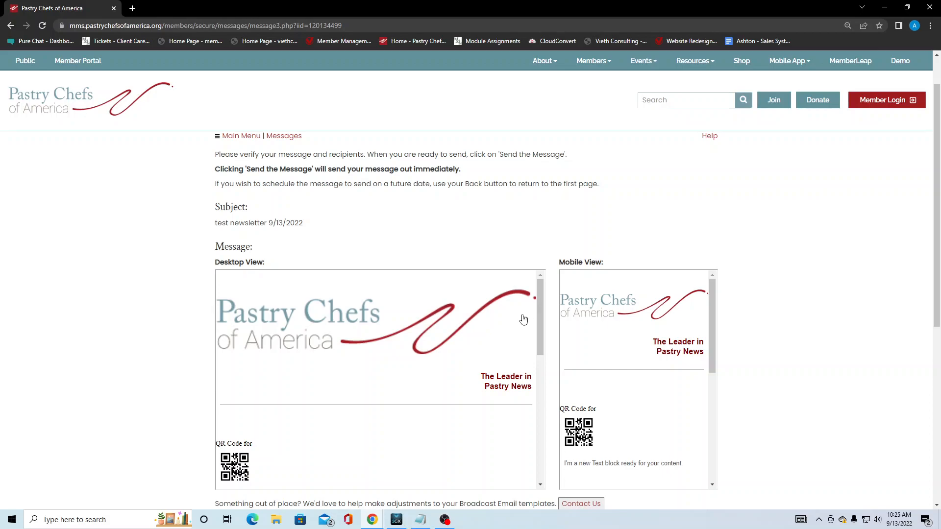
pyautogui.scroll(-1, 441, 325)
pyautogui.scroll(-8, 441, 325)
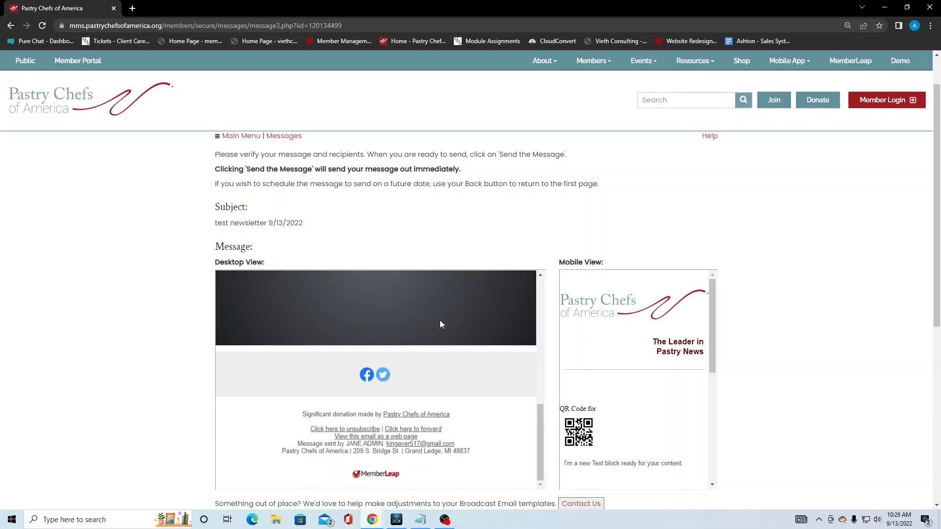
pyautogui.scroll(-2, 553, 318)
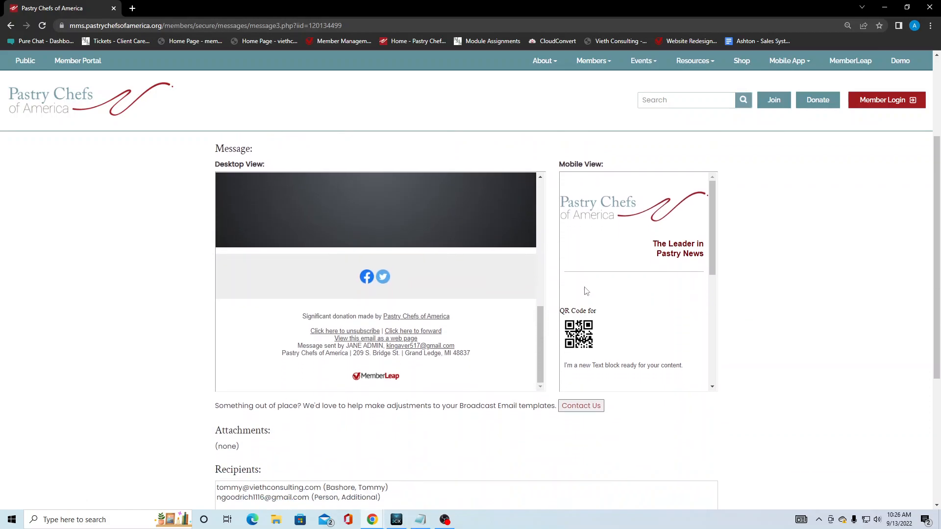
pyautogui.scroll(-2, 589, 287)
pyautogui.scroll(-3, 589, 288)
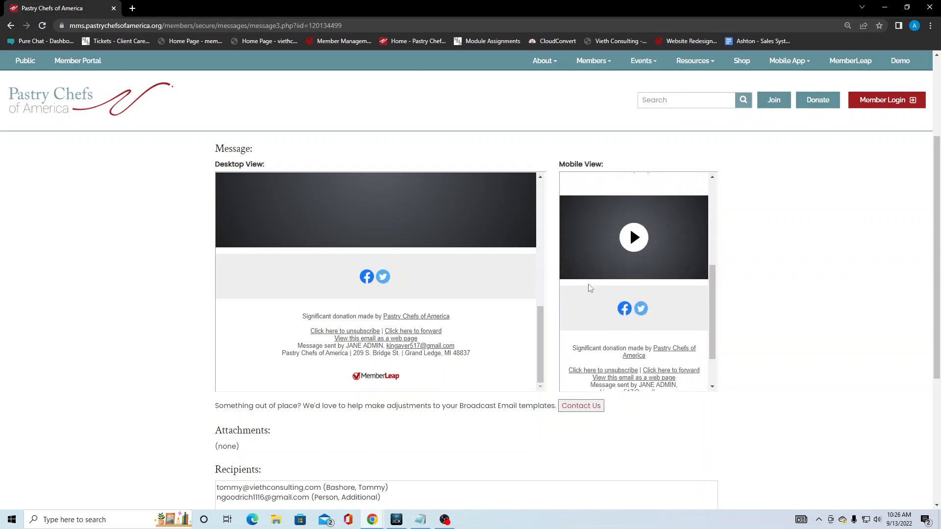
pyautogui.scroll(5, 590, 288)
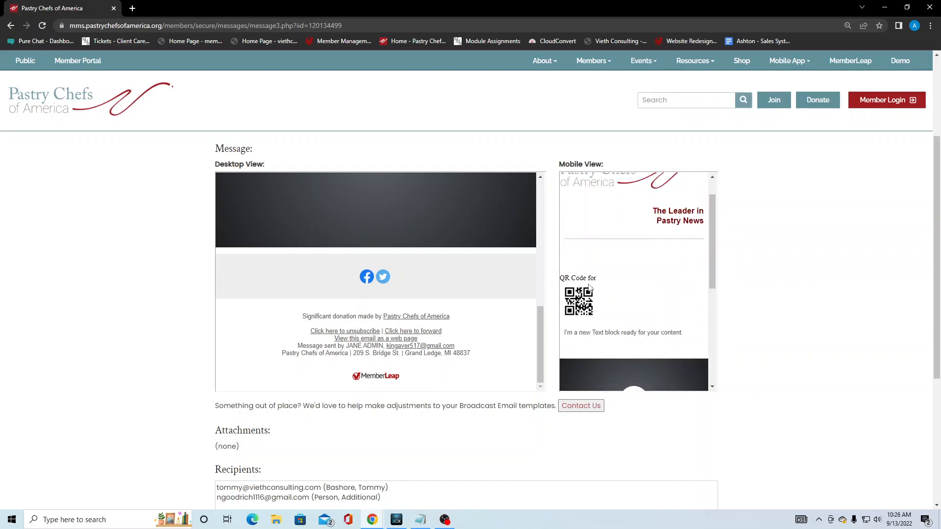
pyautogui.scroll(3, 472, 316)
pyautogui.scroll(3, 473, 318)
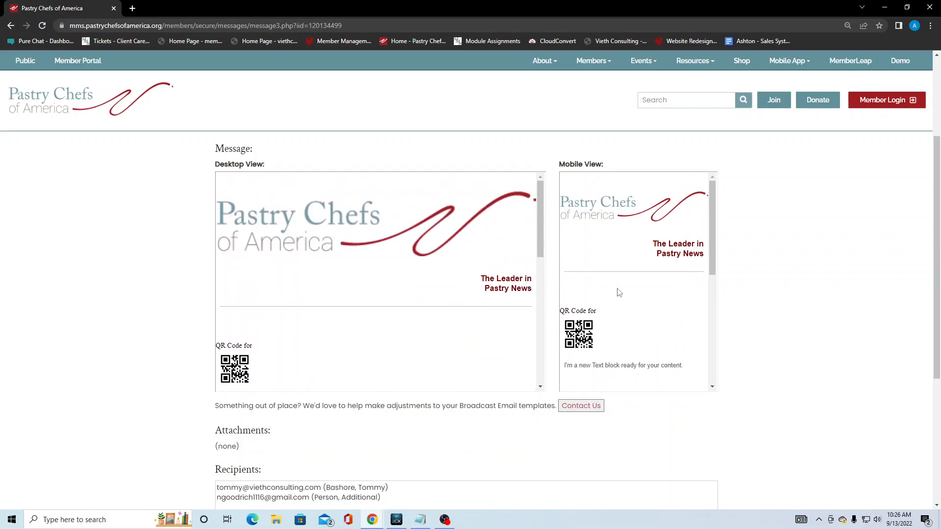
# Examine the newsletter's attachments, recipient list and detailed spam analysis without sending the message
pyautogui.scroll(-3, 743, 306)
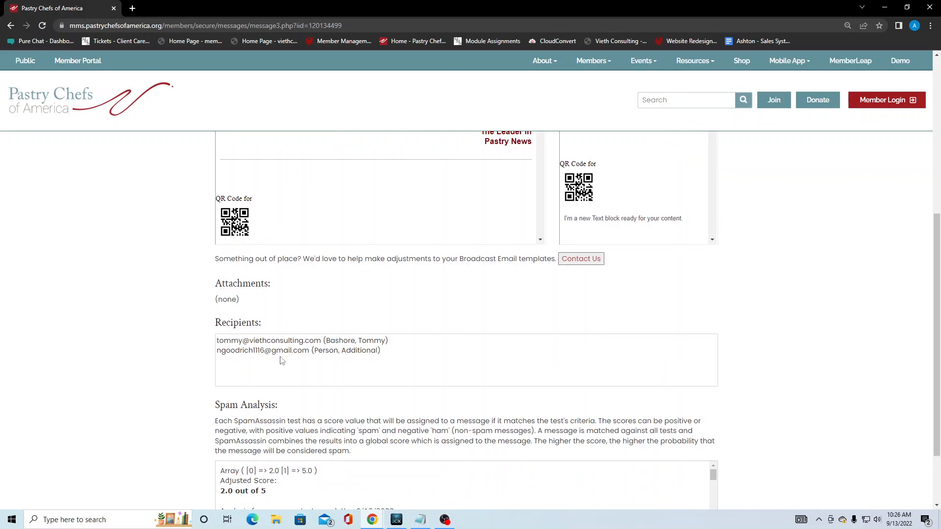
pyautogui.scroll(-2, 283, 356)
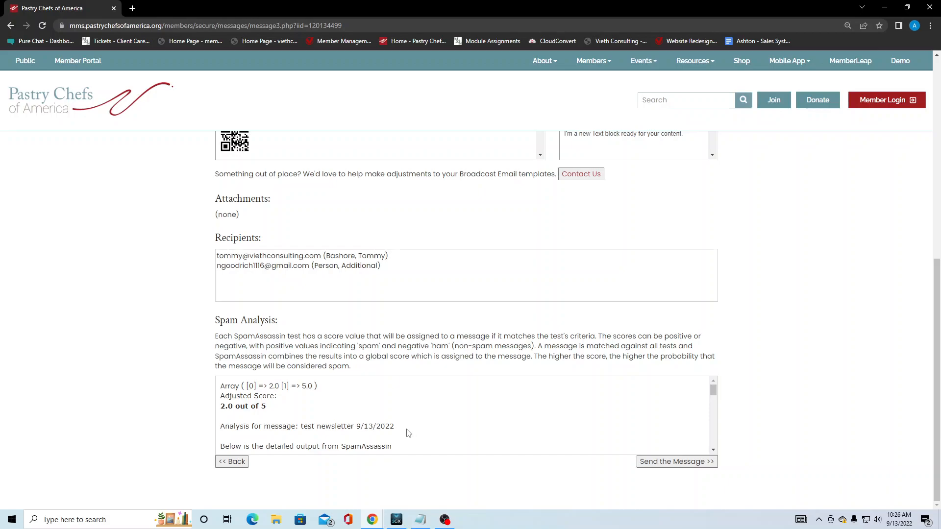
pyautogui.scroll(-3, 408, 433)
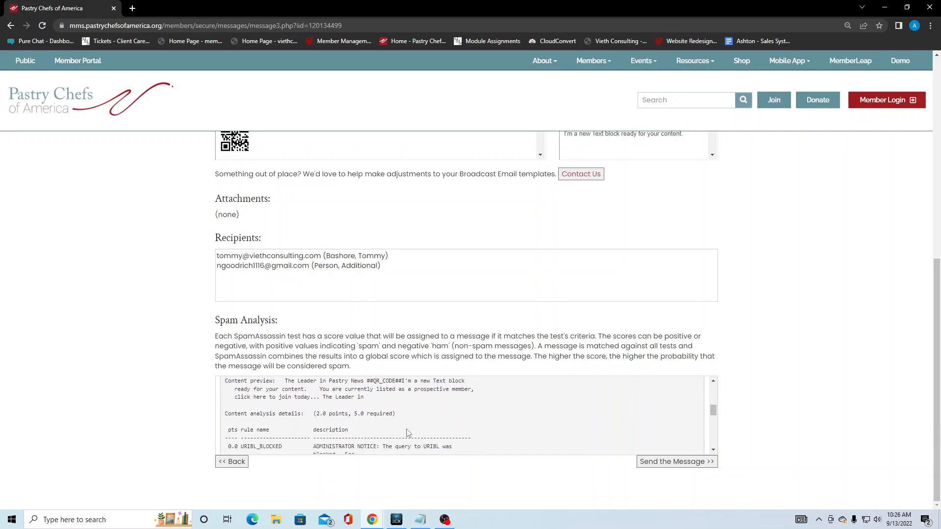
pyautogui.scroll(-3, 408, 433)
pyautogui.scroll(-3, 408, 432)
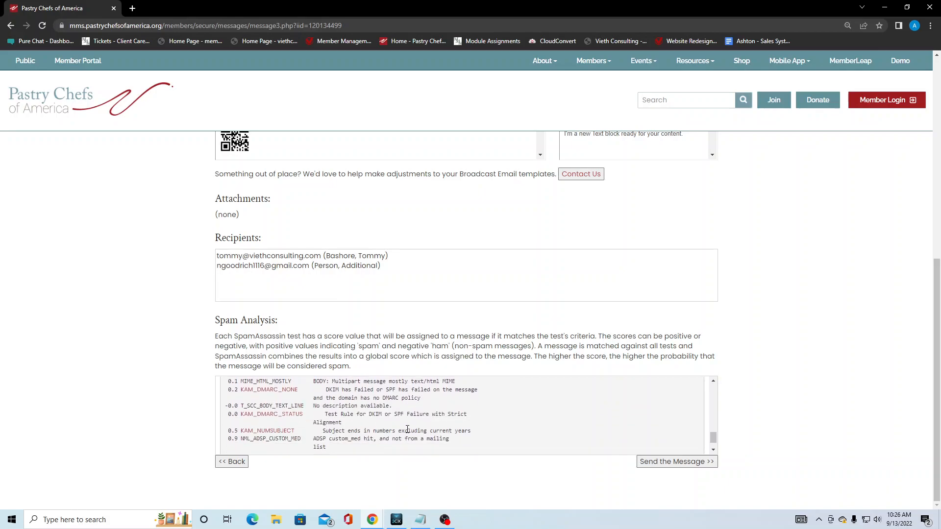
pyautogui.scroll(3, 408, 429)
pyautogui.scroll(10, 407, 429)
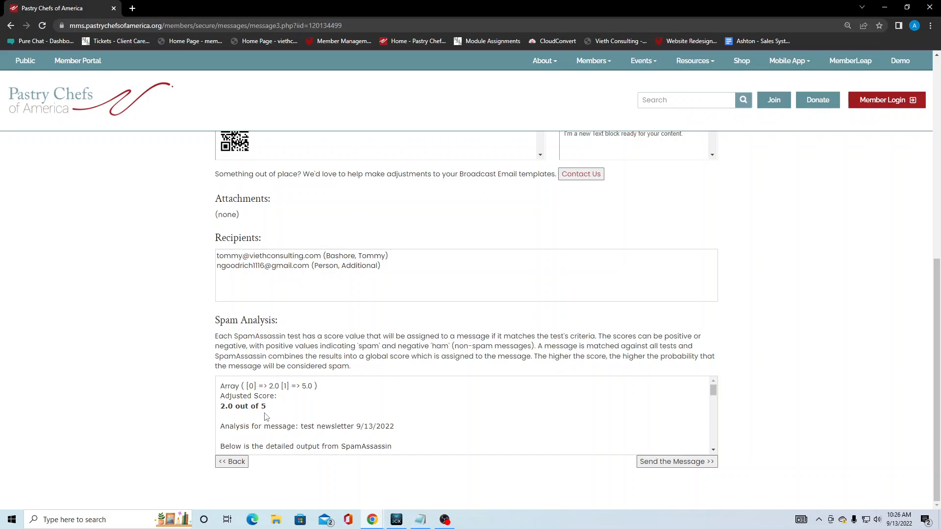
pyautogui.scroll(7, 195, 357)
pyautogui.scroll(1, 195, 356)
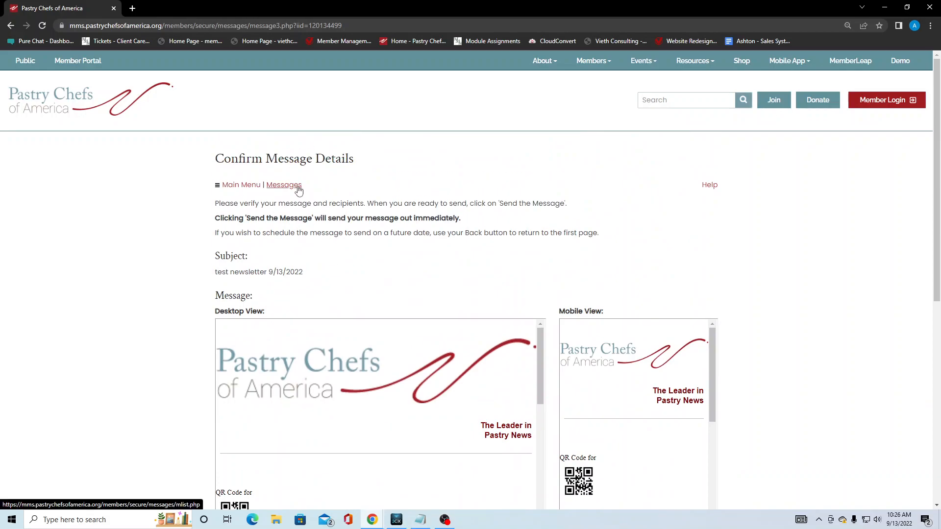